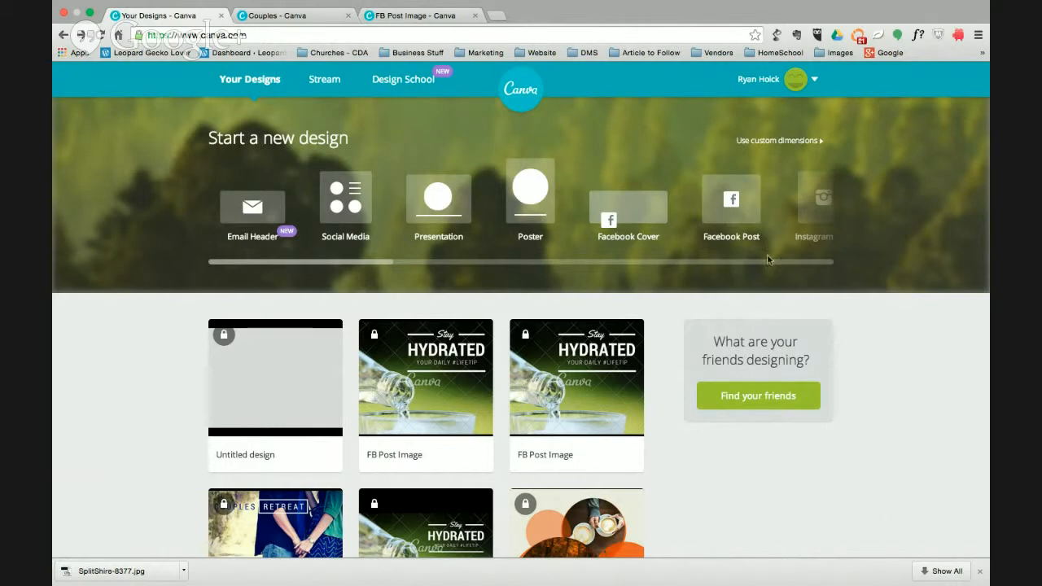
Step: Browse the new-design formats, and open the existing "Stay Hydrated" FB Post Image design for editing
scroll(700, 244, "right", 4)
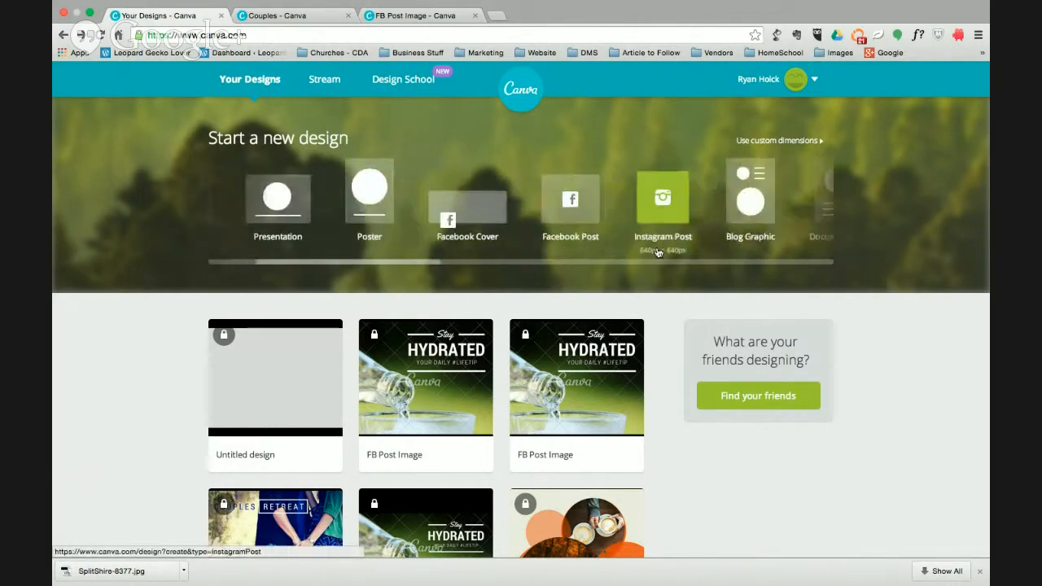
scroll(733, 248, "right", 6)
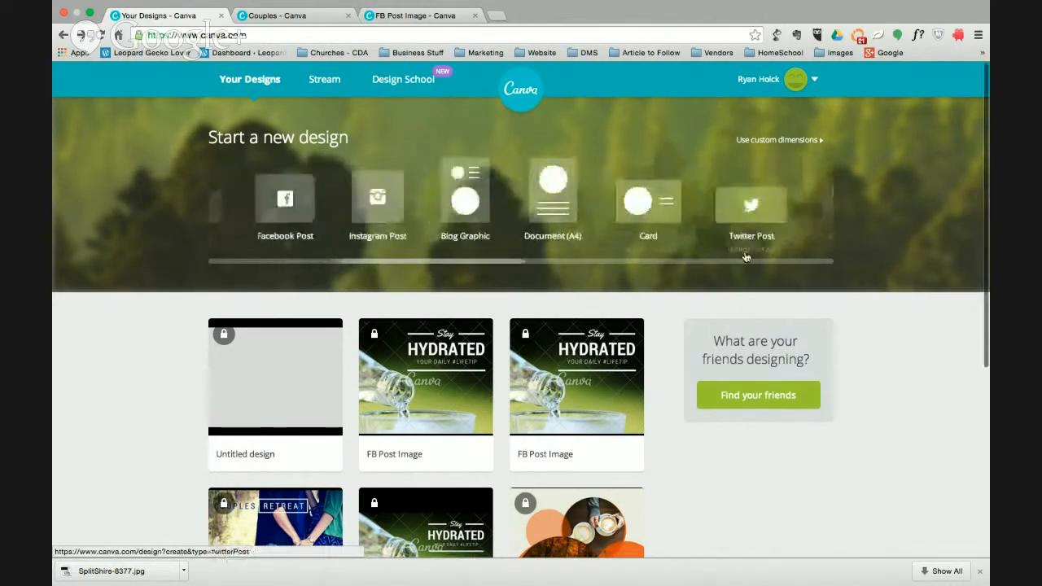
scroll(744, 256, "right", 12)
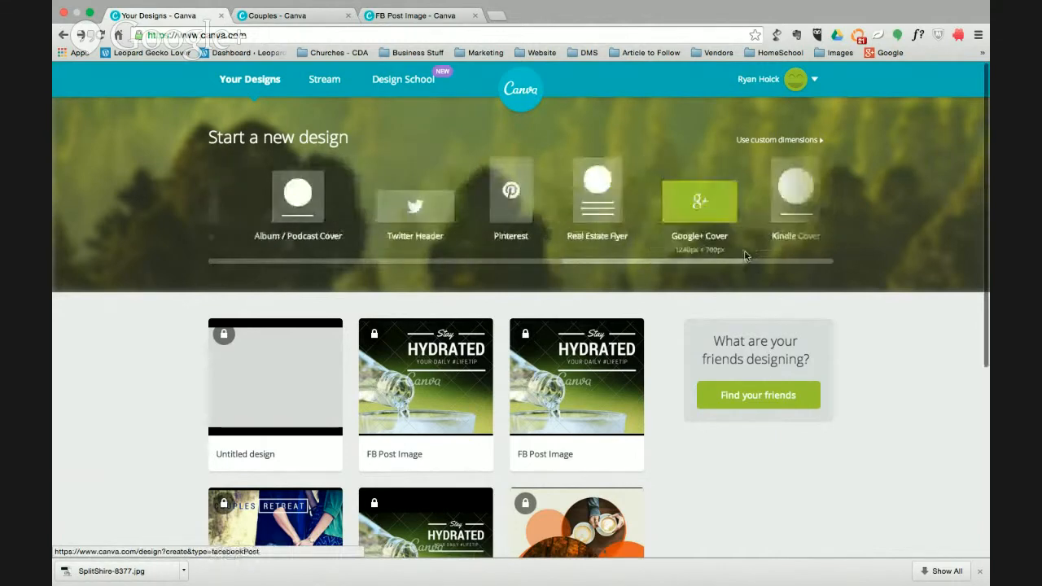
scroll(744, 256, "right", 2)
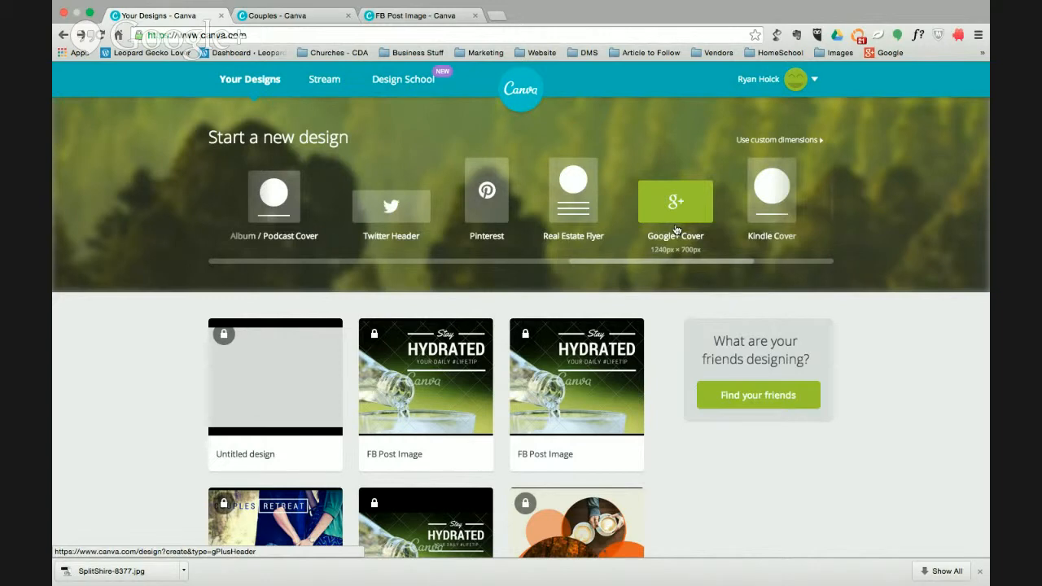
left_click(436, 366)
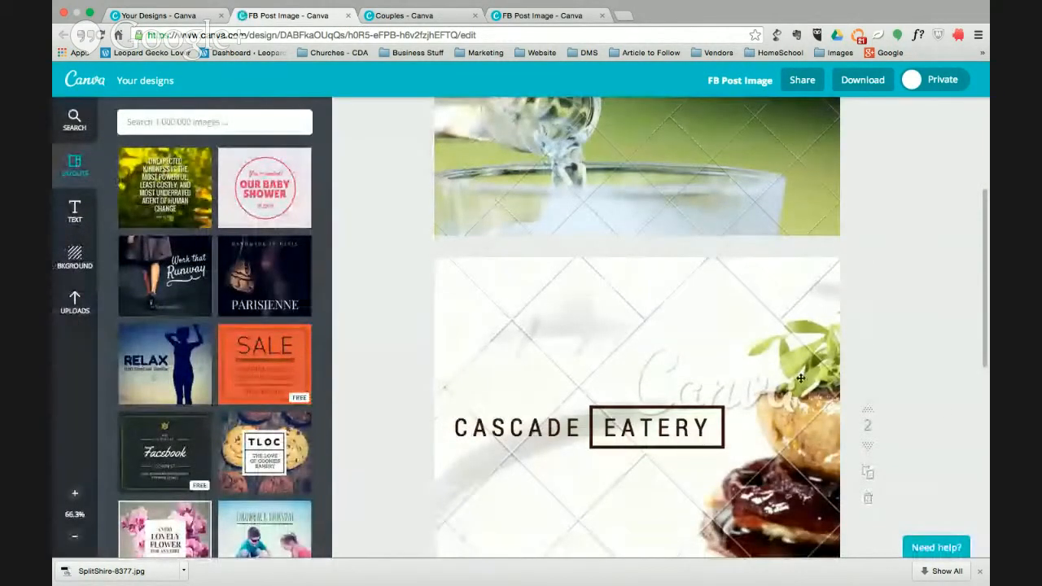
Step: Browse the layout templates offered for the Facebook post and return to the design's first page
scroll(644, 330, "up", 3)
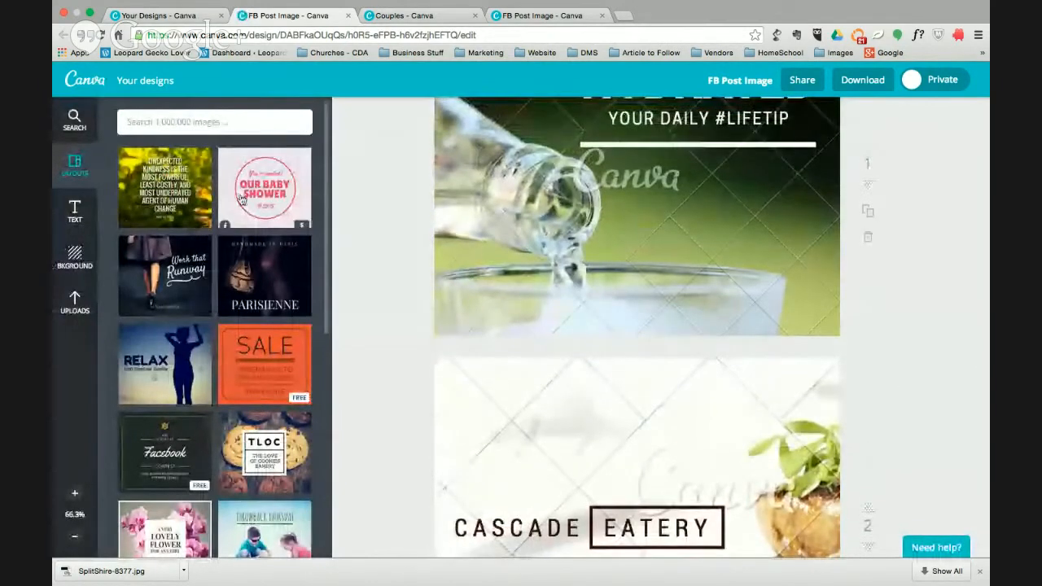
scroll(235, 241, "down", 4)
scroll(235, 242, "down", 12)
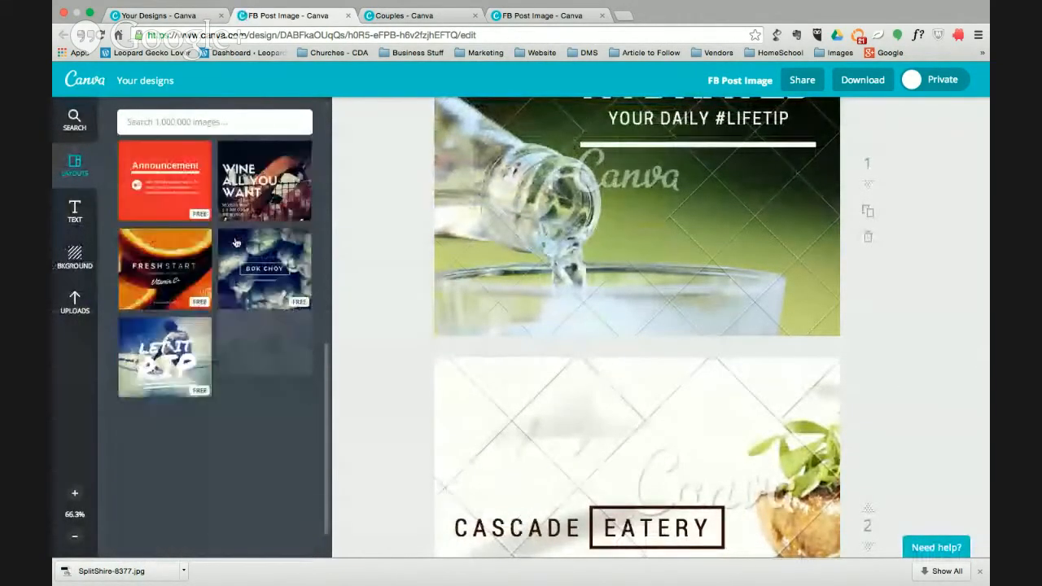
scroll(235, 241, "down", 10)
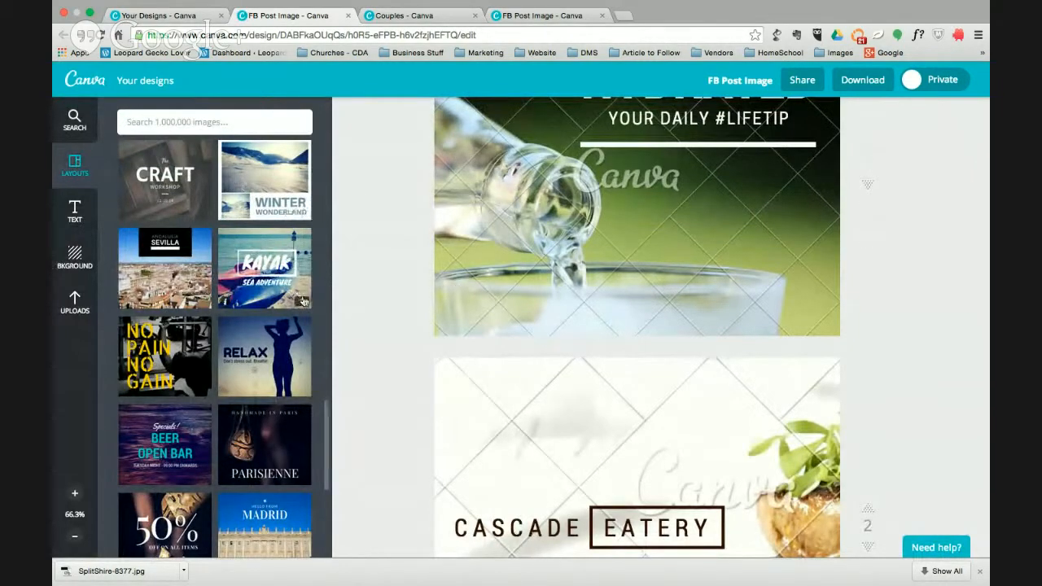
scroll(300, 302, "down", 2)
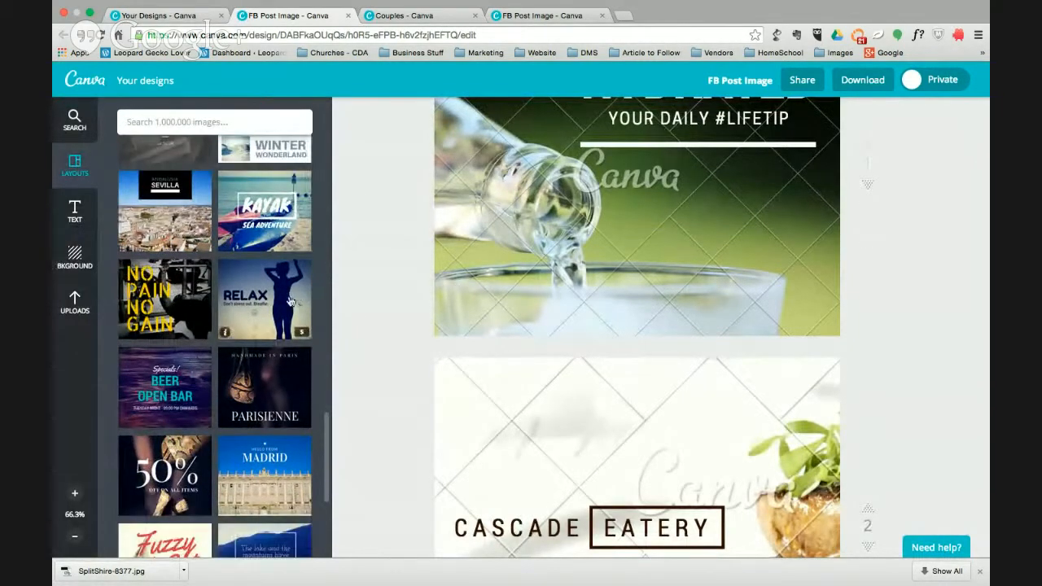
scroll(289, 301, "down", 10)
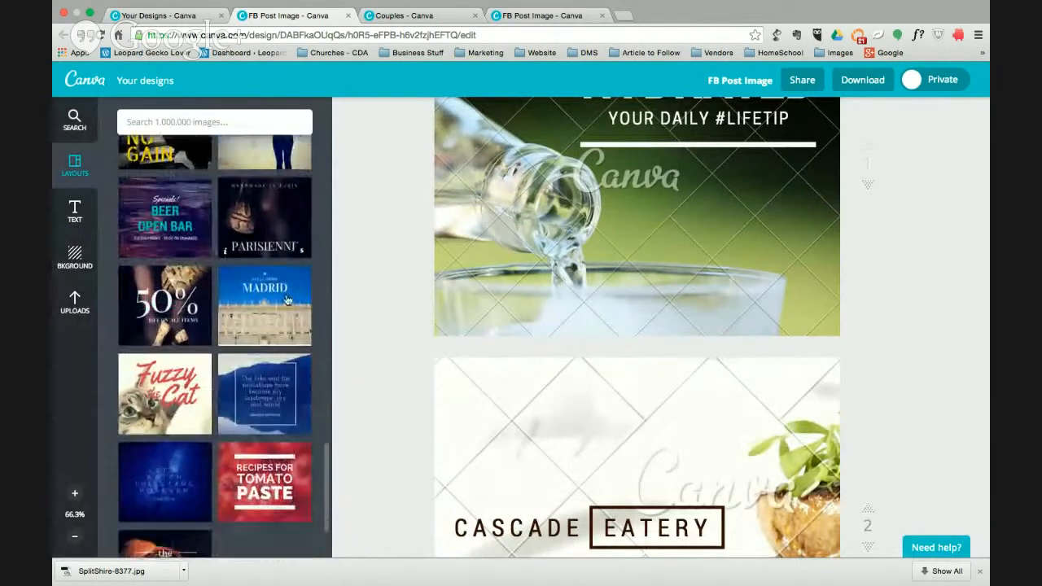
scroll(288, 298, "down", 10)
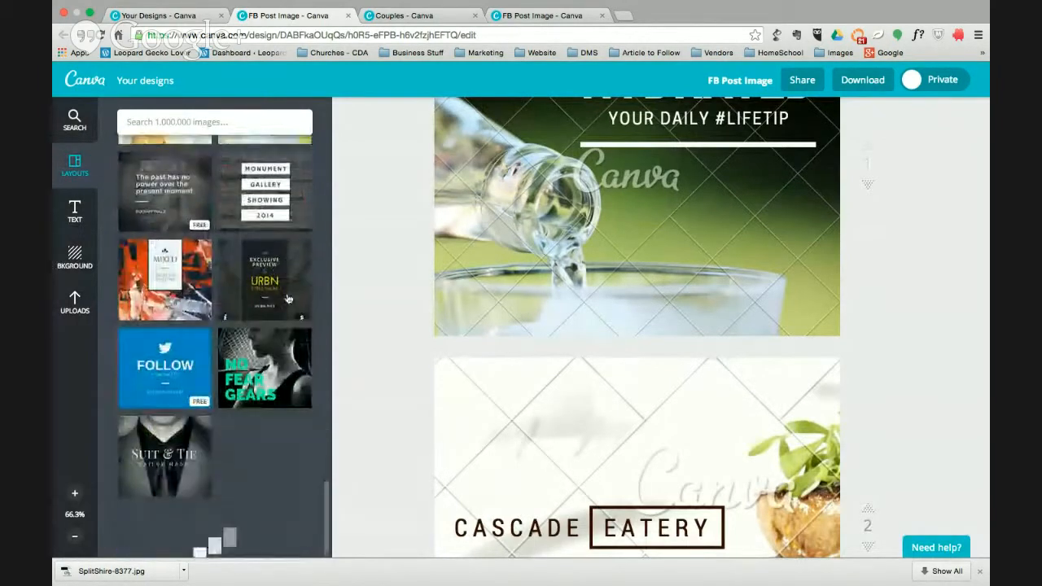
scroll(288, 298, "down", 10)
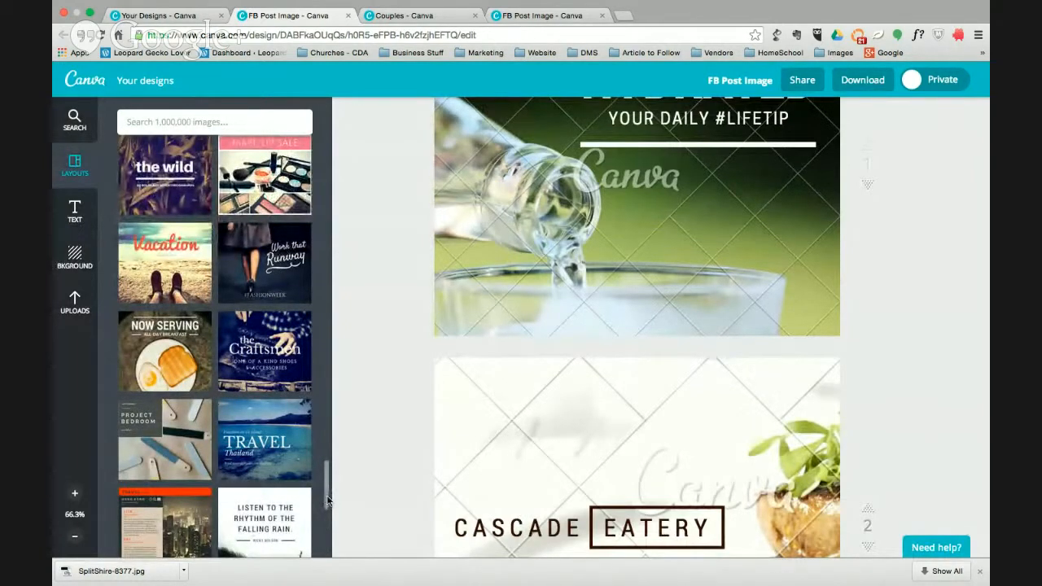
left_click_drag(328, 500, 337, 98)
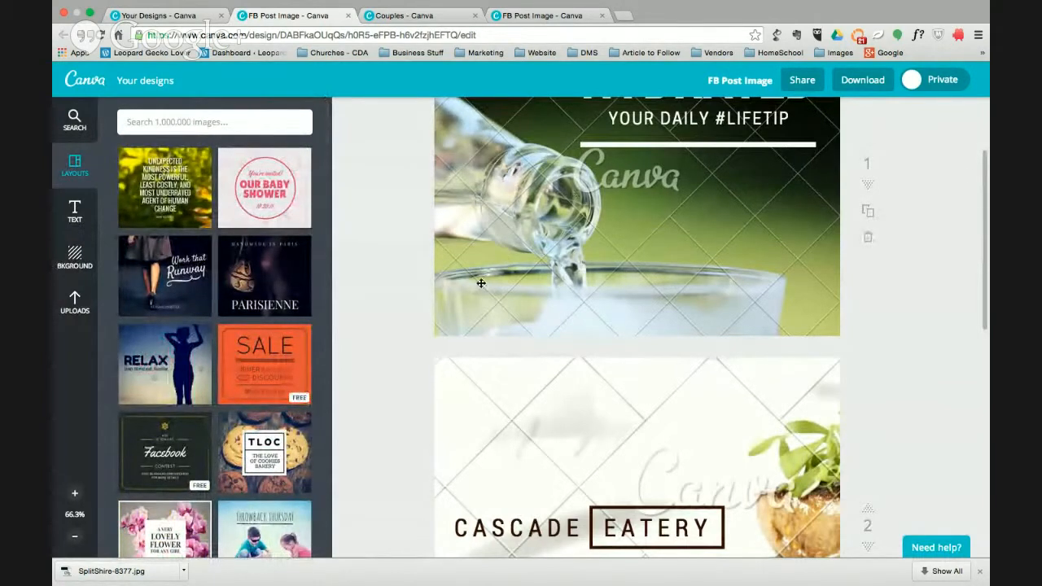
scroll(481, 282, "up", 3)
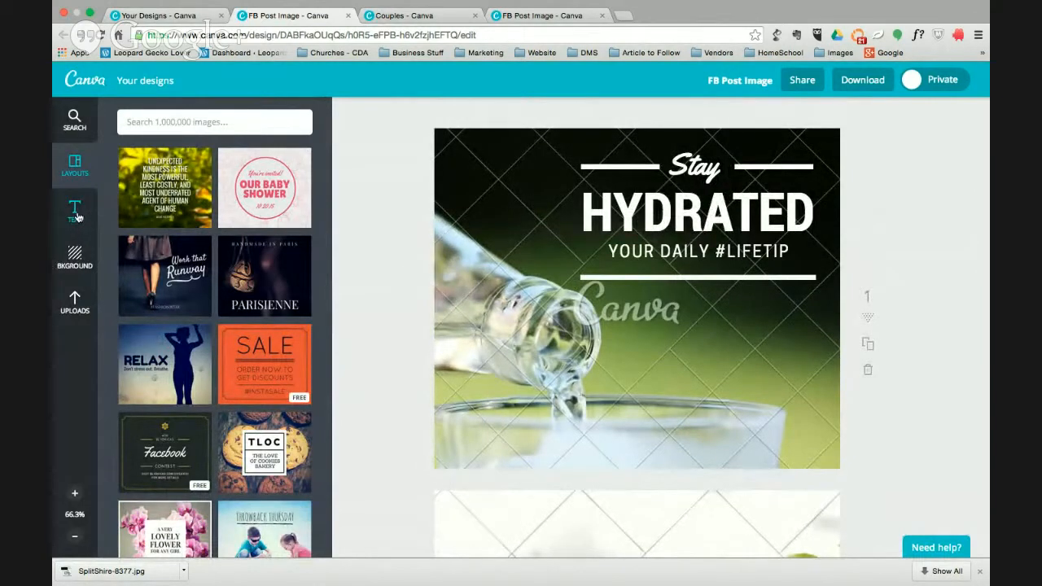
Step: Look over the ready-made text styles and the background colours and patterns, and return to the layouts
left_click(75, 213)
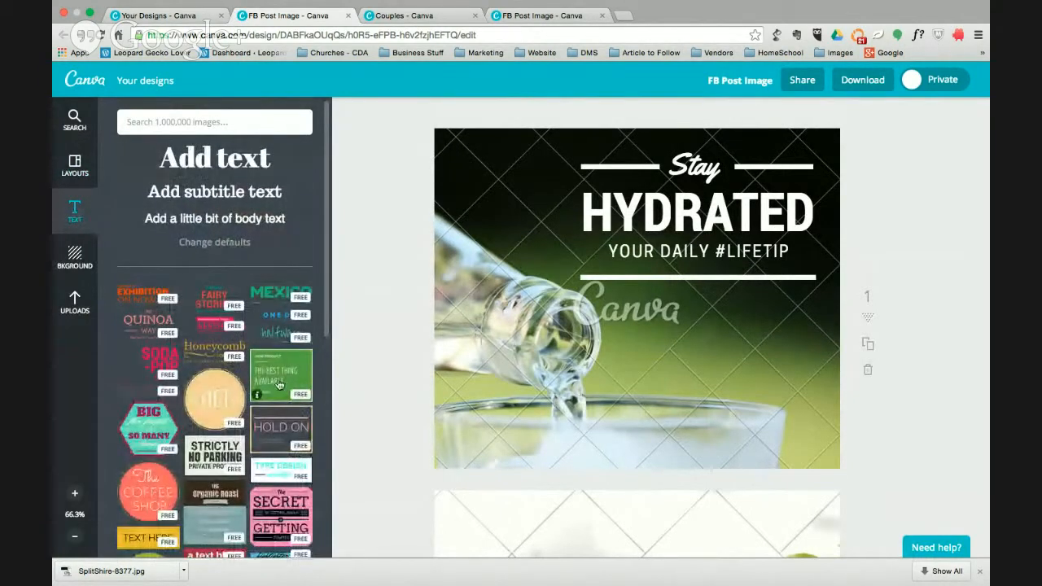
mouse_move(236, 394)
left_mouse_down()
mouse_move(360, 349)
mouse_move(384, 365)
mouse_move(237, 379)
left_mouse_up()
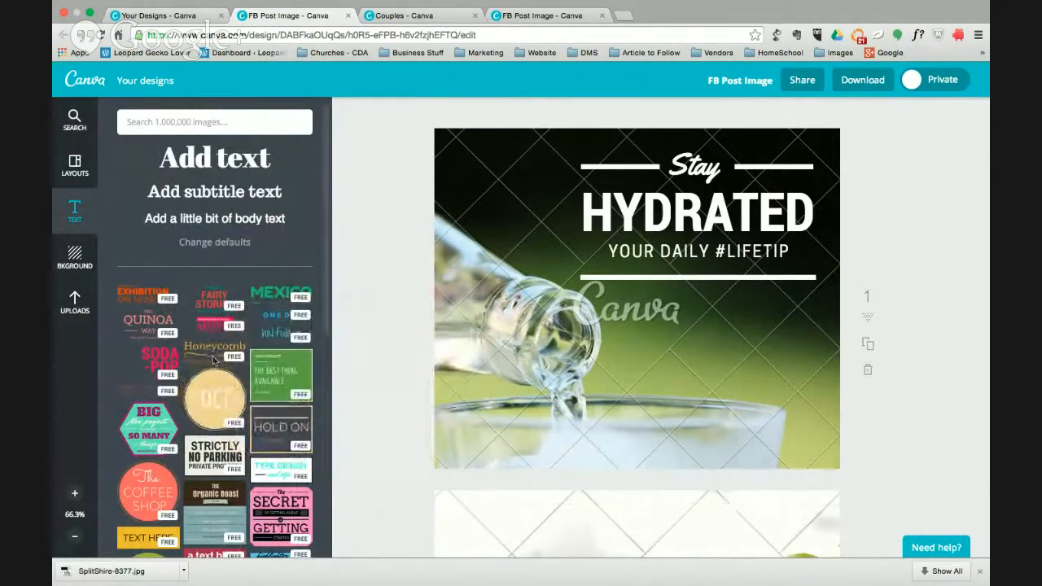
left_click(75, 257)
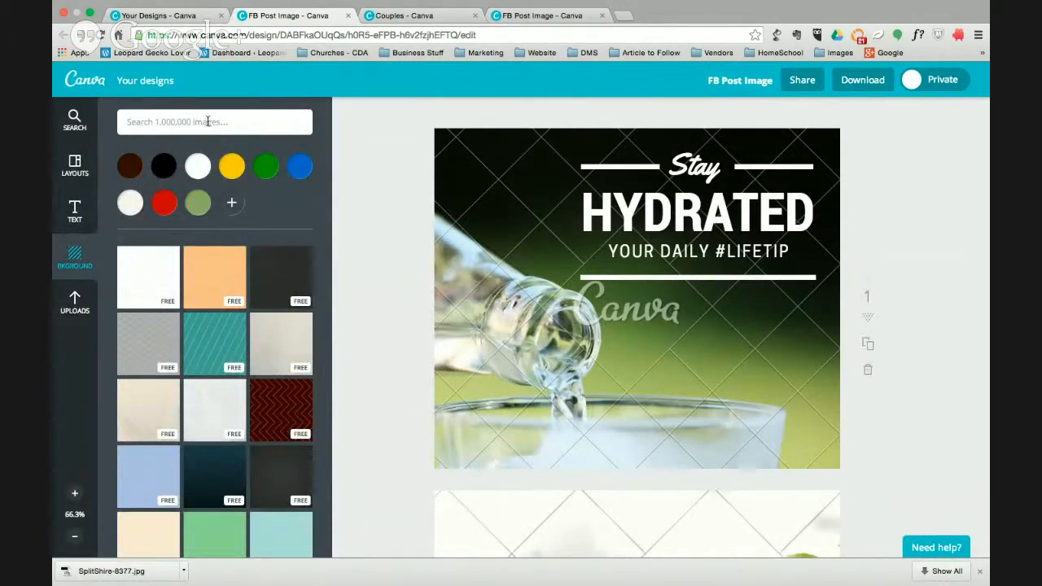
left_click(81, 169)
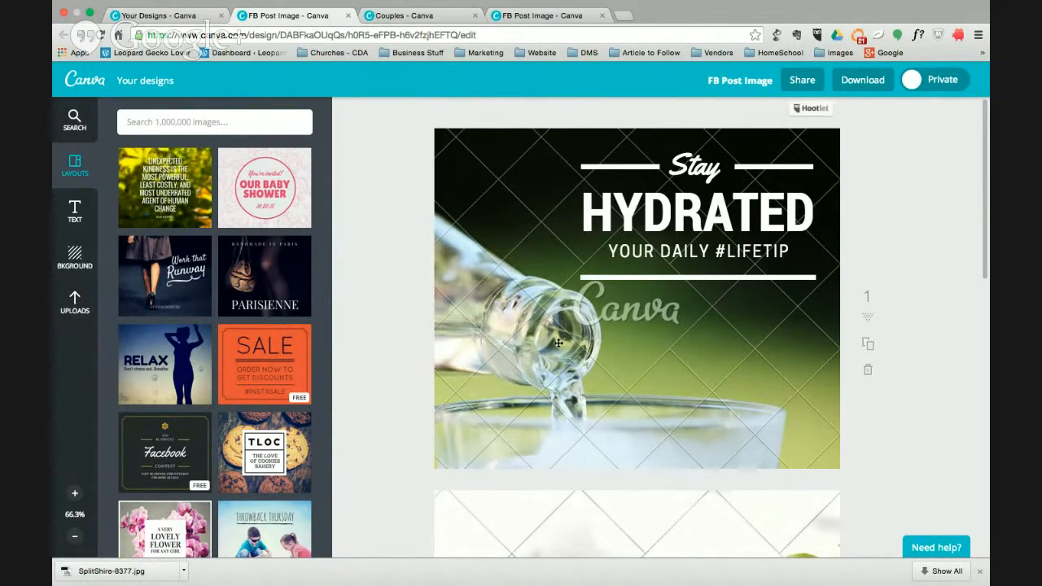
Step: Replace the script word "Stay" on the first page with "Youth"
left_click(712, 169)
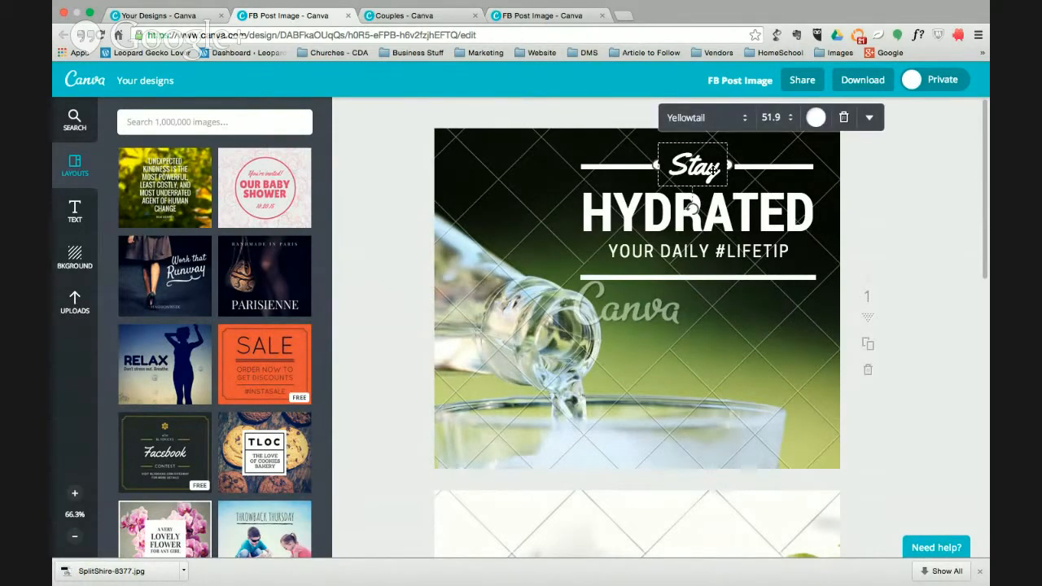
double_click(712, 168)
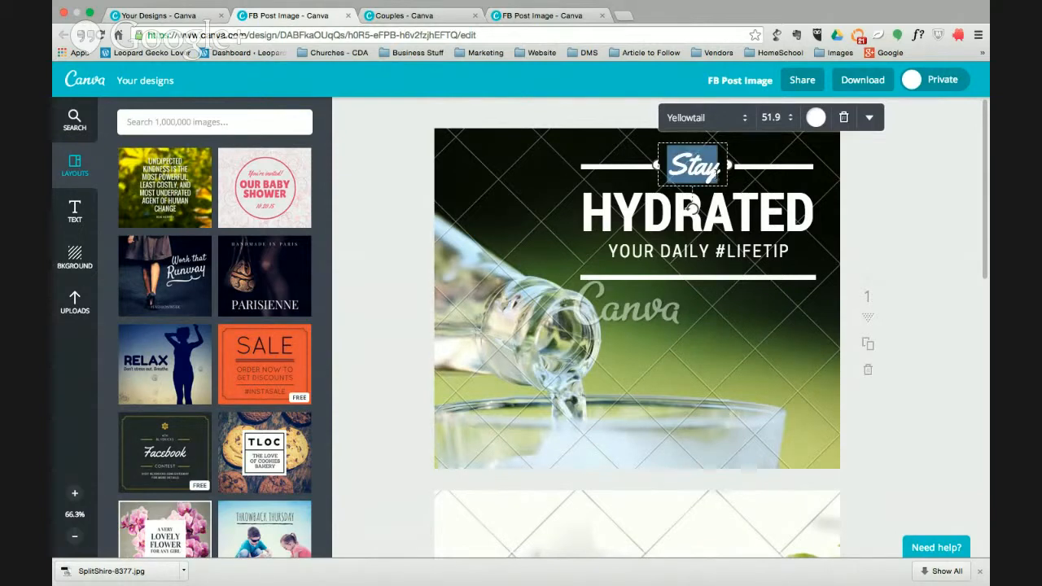
type("Youth")
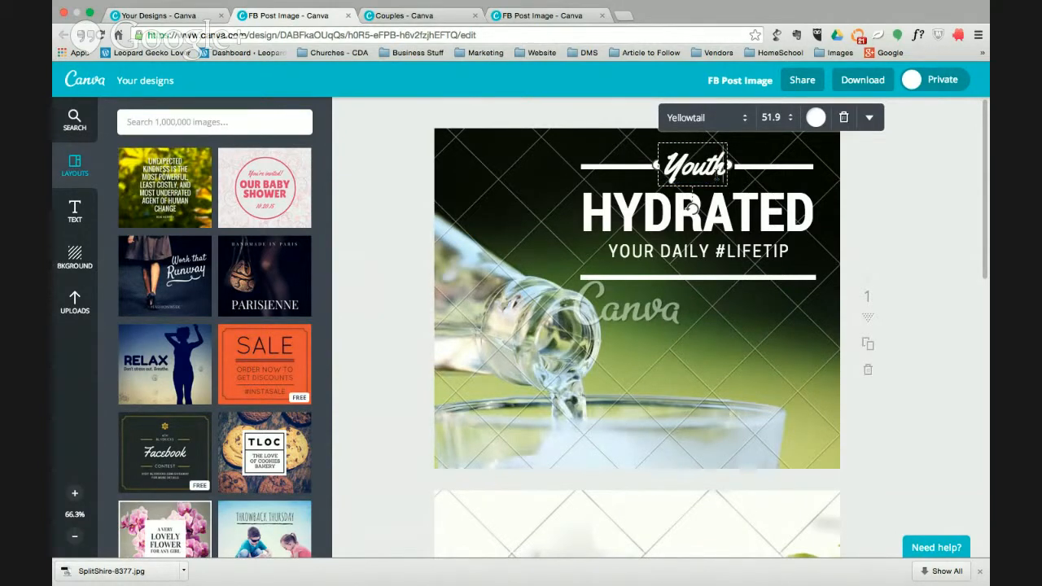
Step: Replace the large headline "HYDRATED" with "SNOW DAY"
left_click(745, 213)
double_click(744, 213)
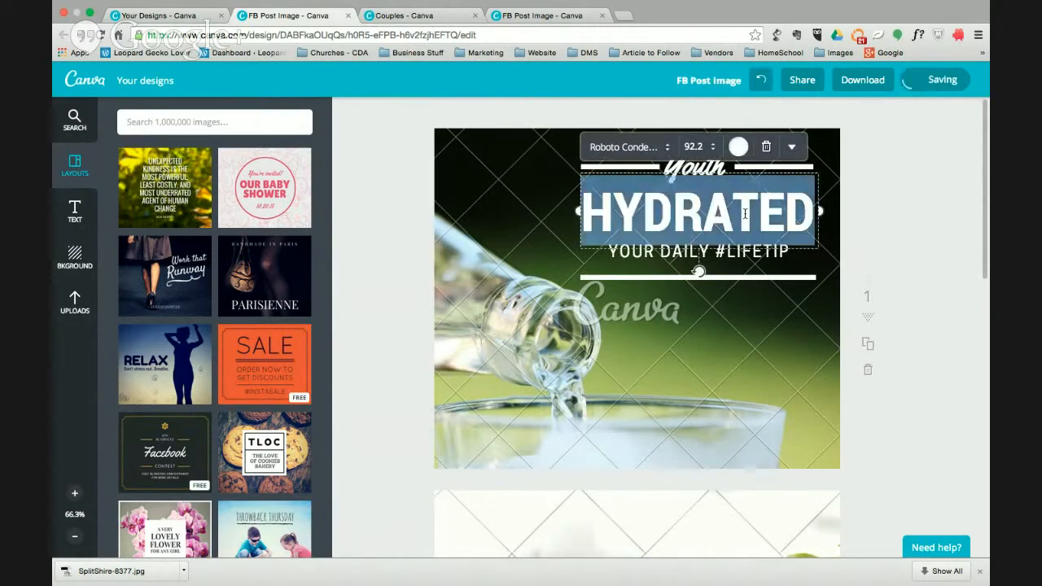
type("SNO")
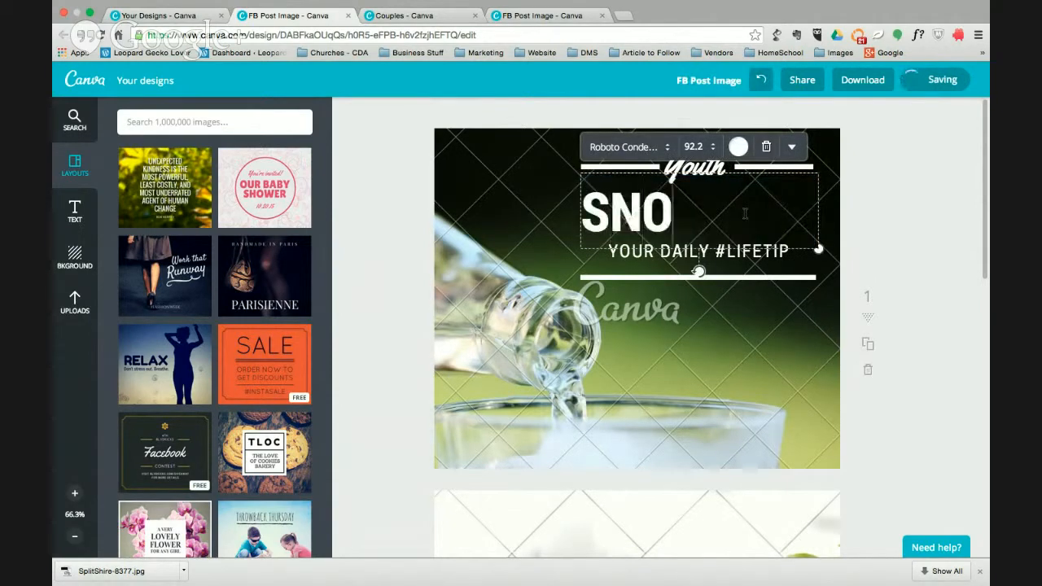
type("W DAY")
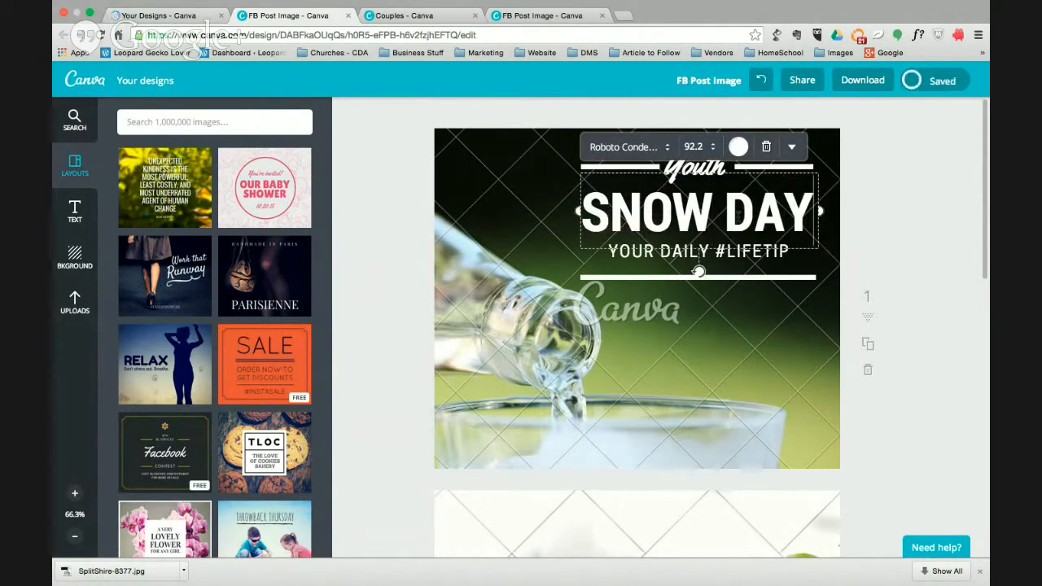
Step: Replace the whole tagline below the headline with "LAKE TAHOE | MAR 14"
left_click(780, 263)
left_click(775, 253)
double_click(775, 253)
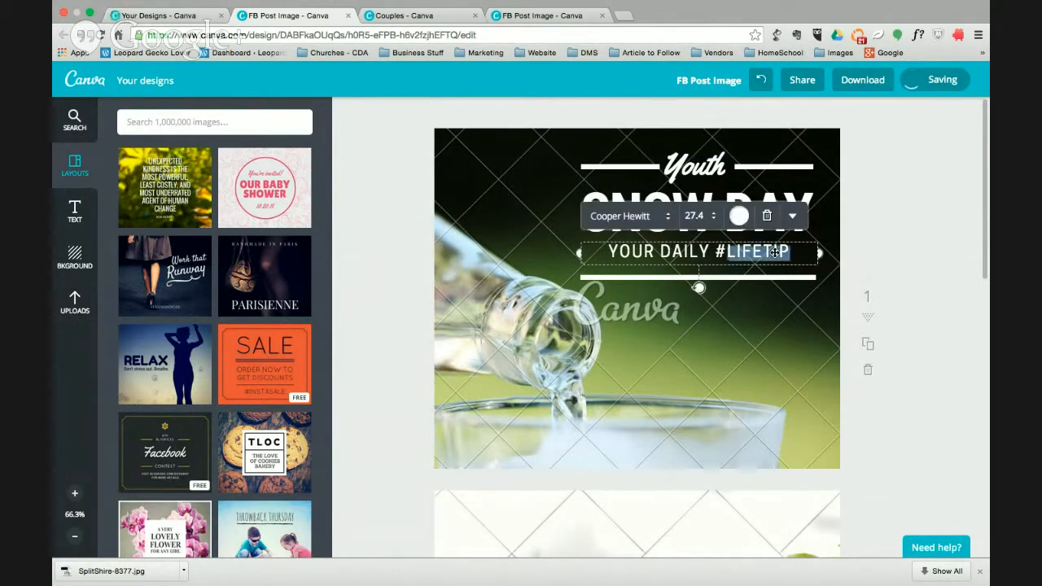
key("super+a")
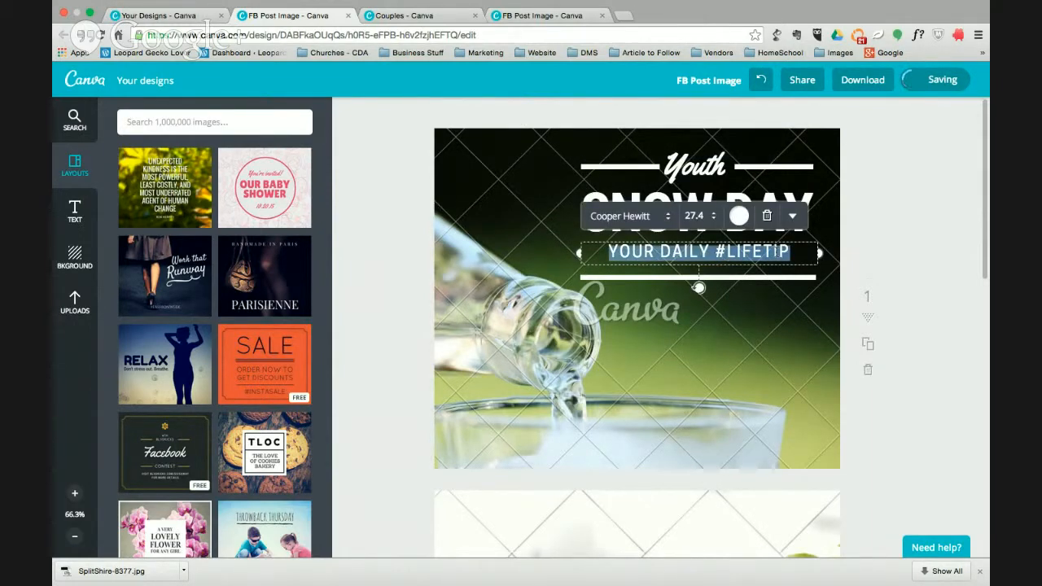
type("LAKE")
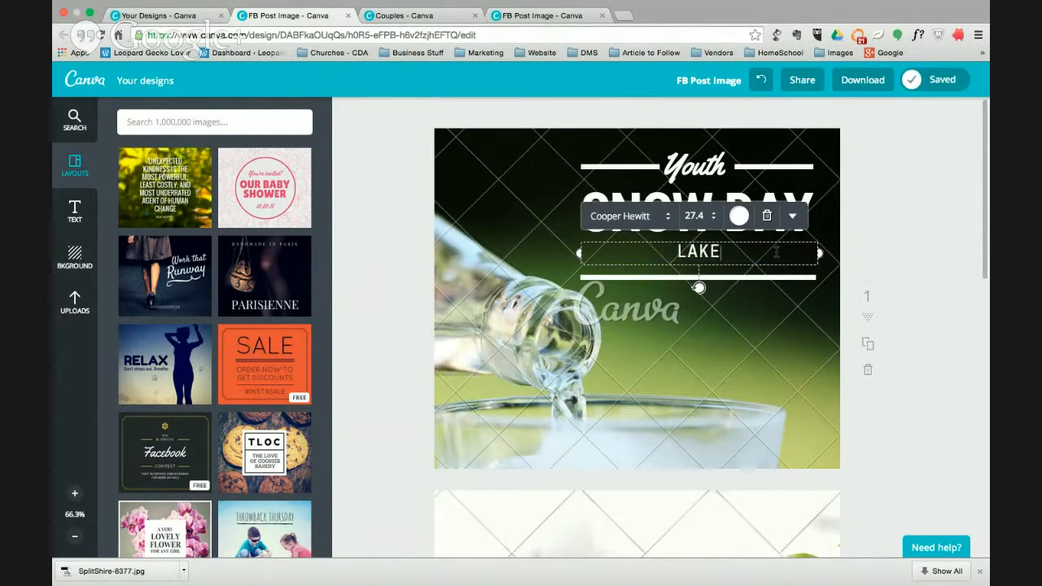
type(" TAHOE")
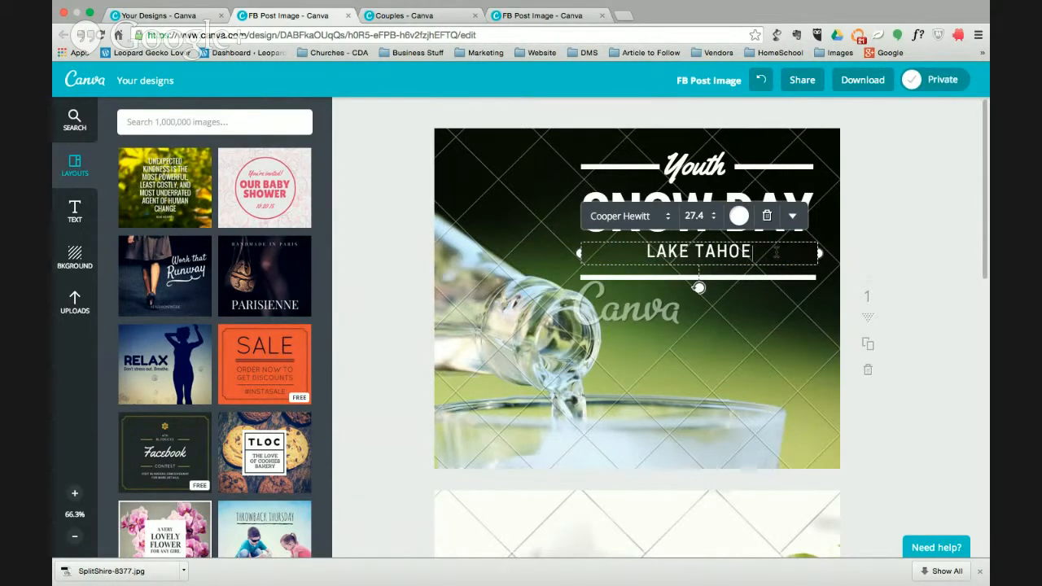
type(" | ")
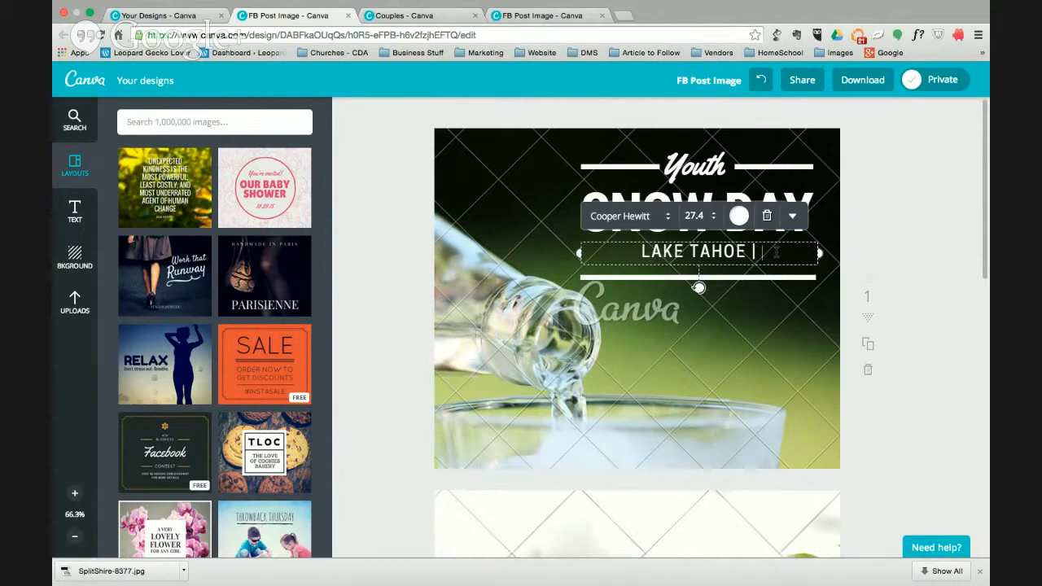
type("FEB")
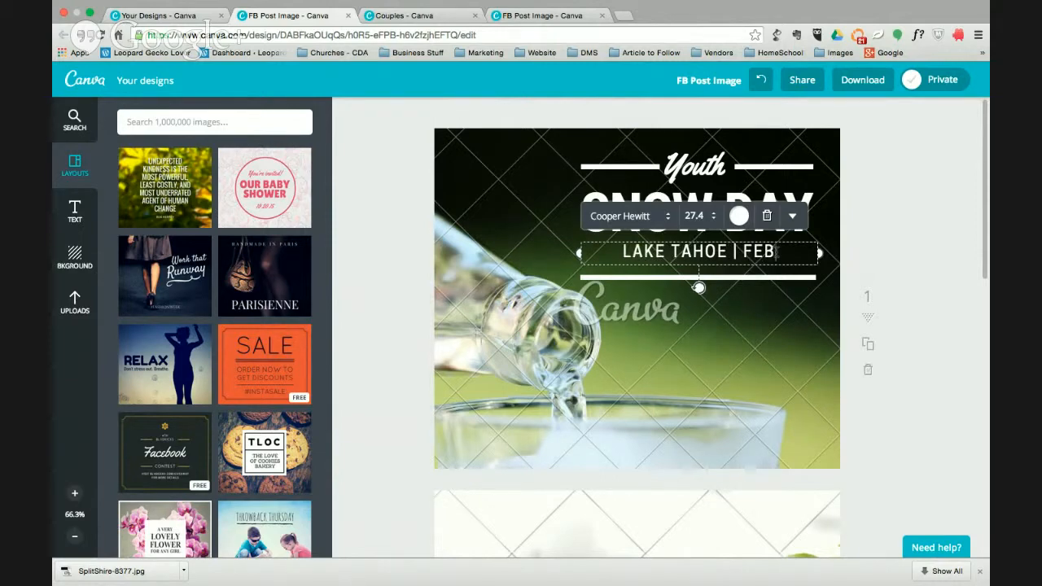
key("BackSpace")
key("BackSpace")
key("BackSpace")
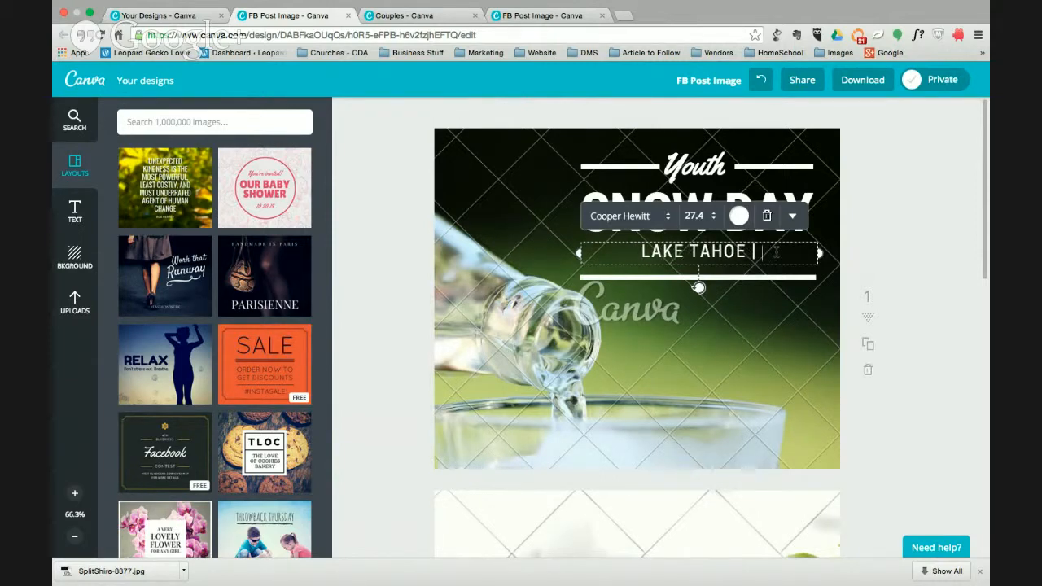
type("MAR")
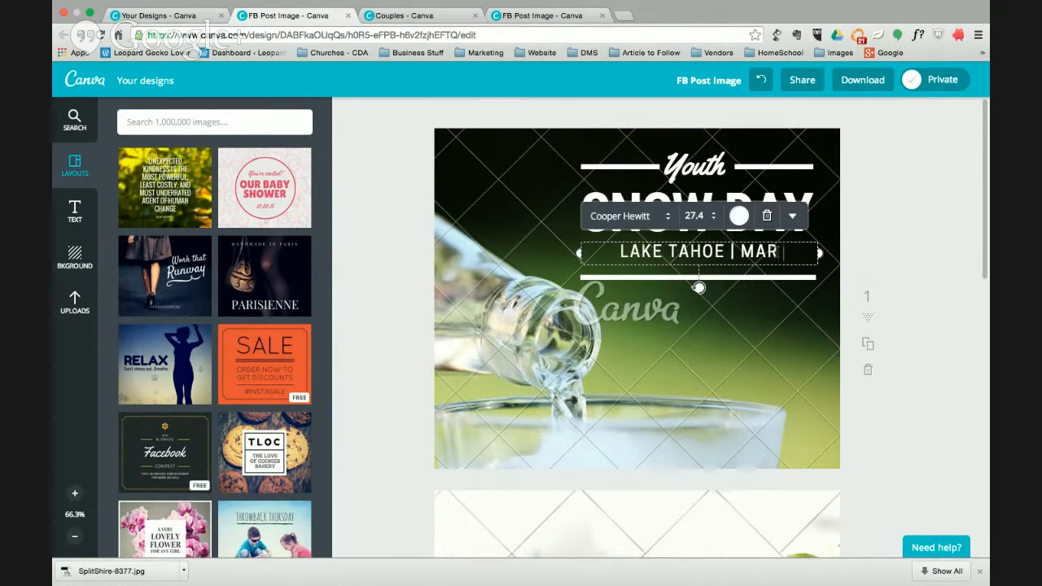
type(" 14")
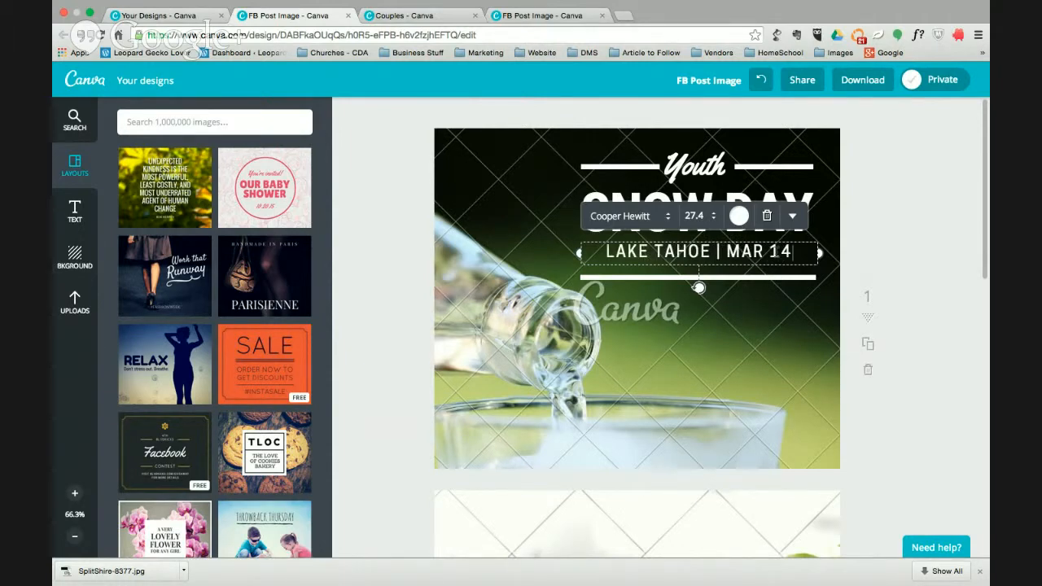
Step: Try adding the year 2015 after the date in the tagline and remove it again
type(", 2015")
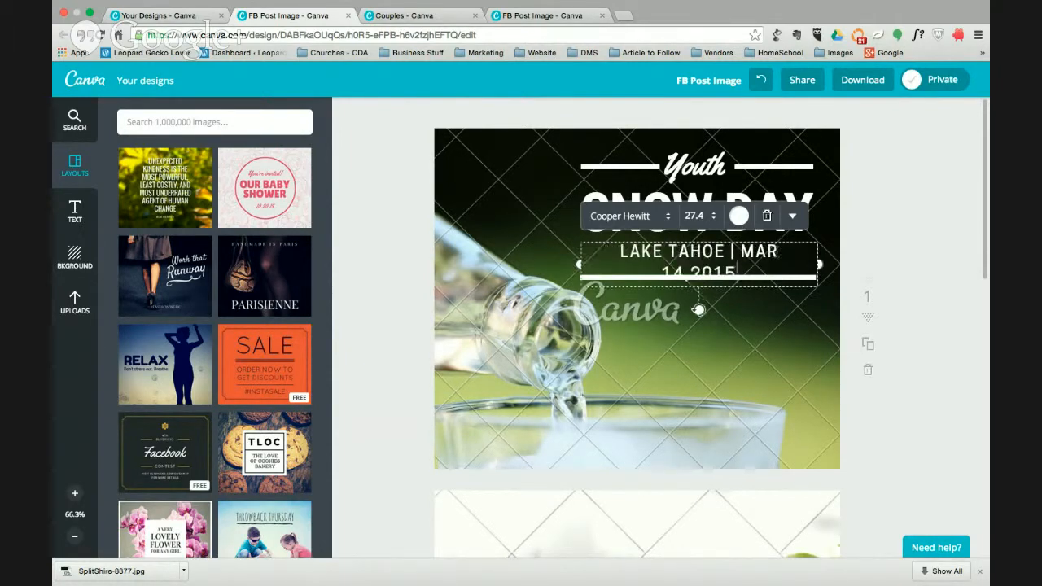
key("BackSpace")
key("BackSpace")
key("BackSpace")
key("BackSpace")
key("BackSpace")
key("BackSpace")
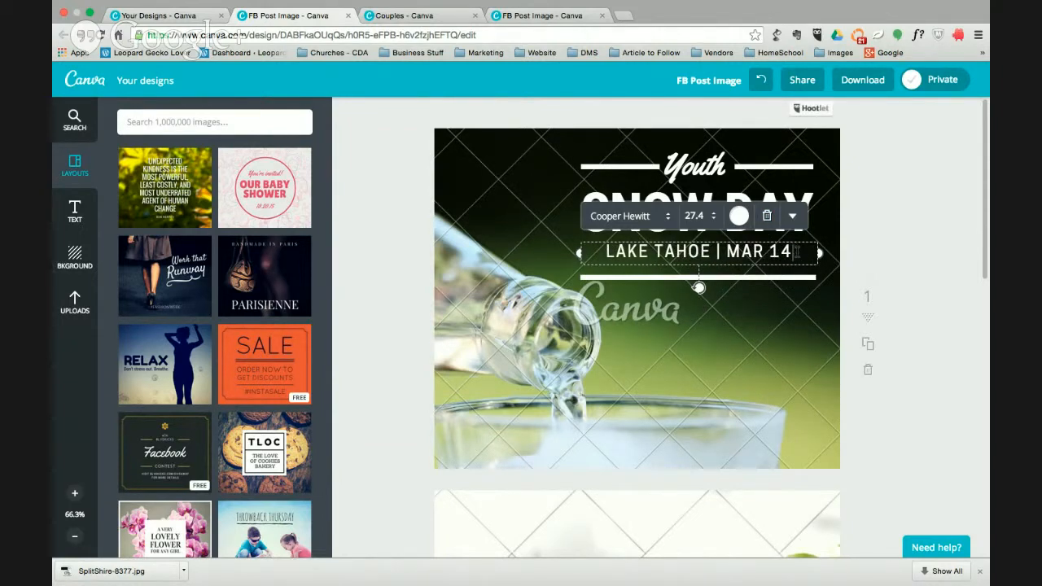
Step: Examine the additional formatting options available for the whole tagline "LAKE TAHOE | MAR 14"
left_click_drag(797, 253, 732, 232)
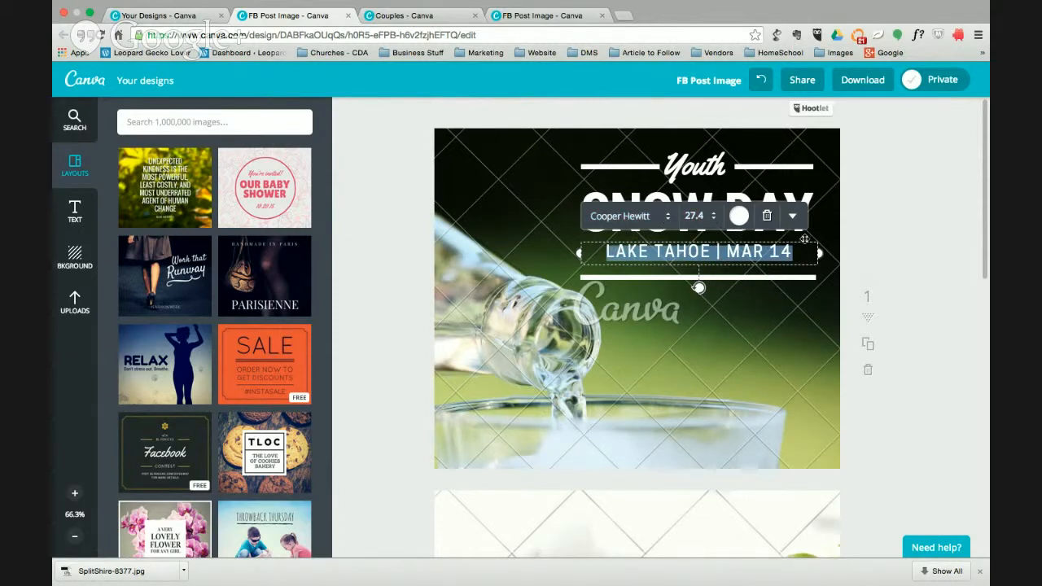
left_click(793, 217)
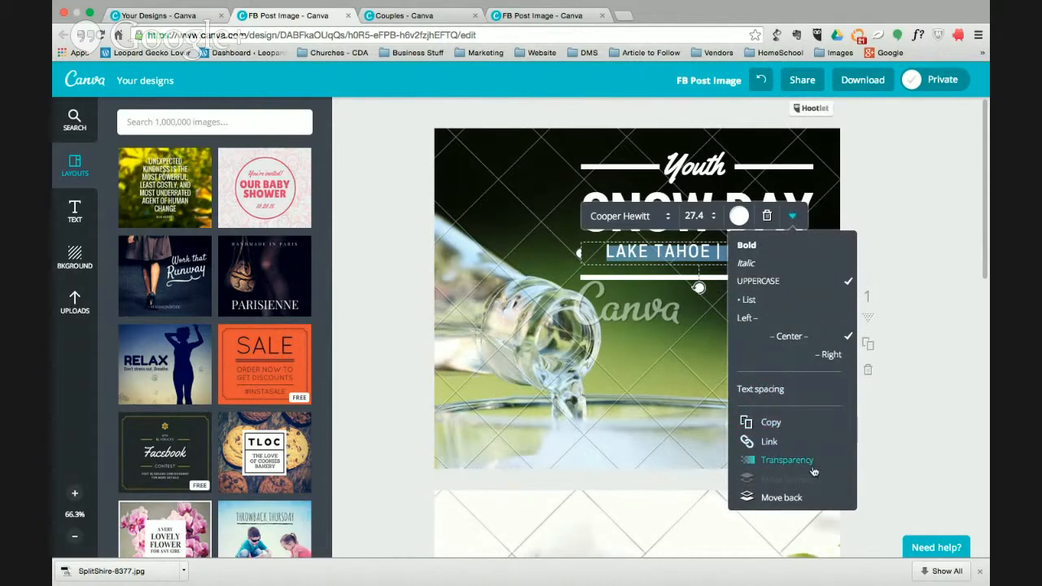
left_click(883, 453)
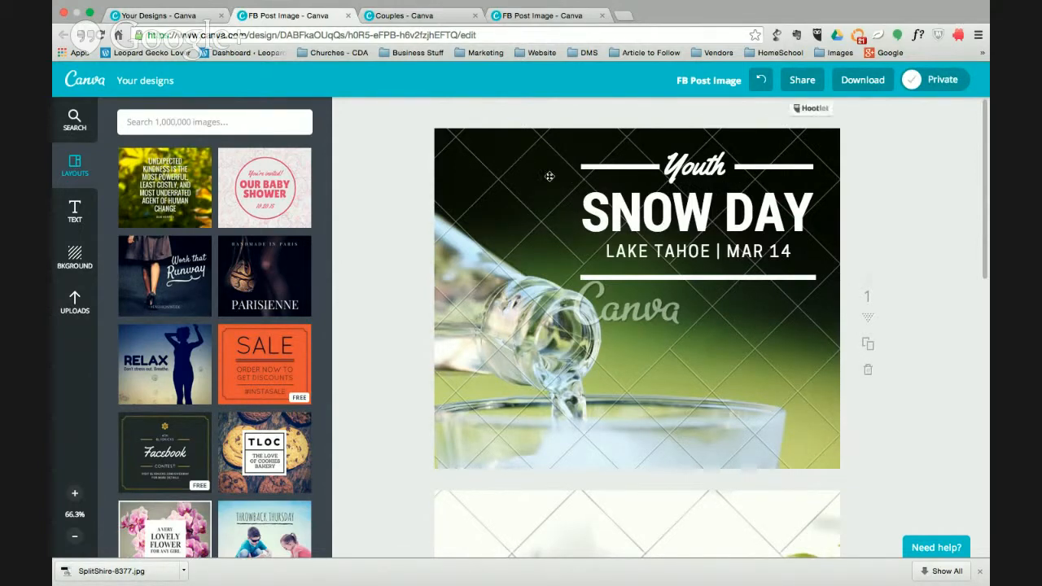
Step: Replace the first page's water bottle background with the uploaded photo of the smiling woman in a blue scarf, filling the page
left_click(494, 163)
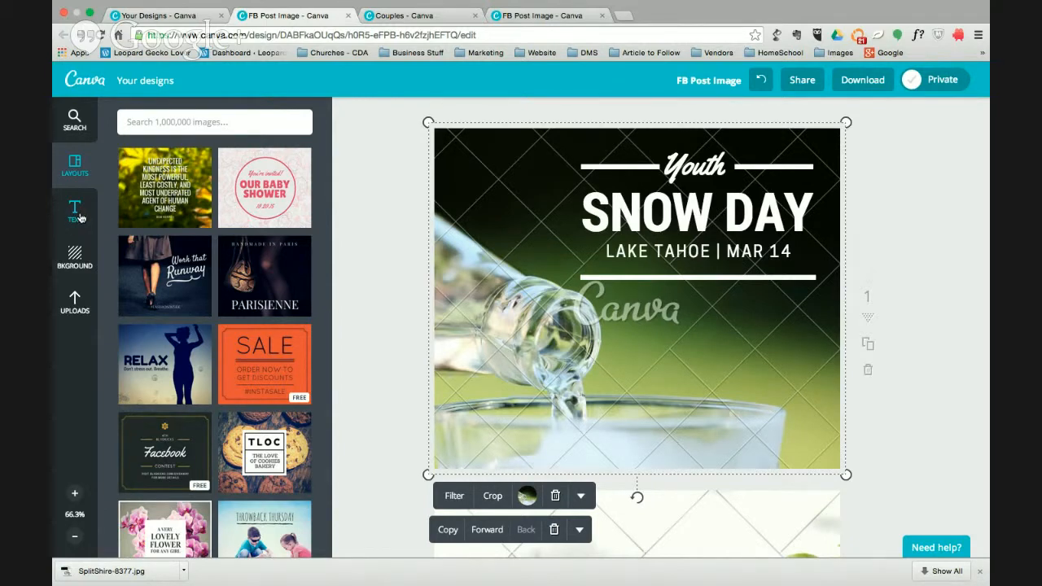
left_click(76, 303)
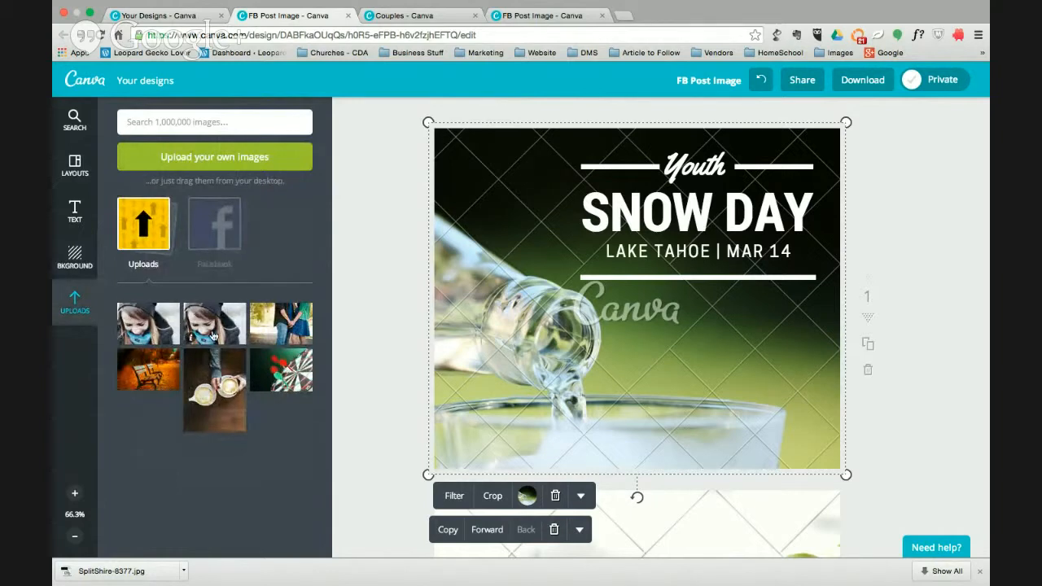
left_click(213, 336)
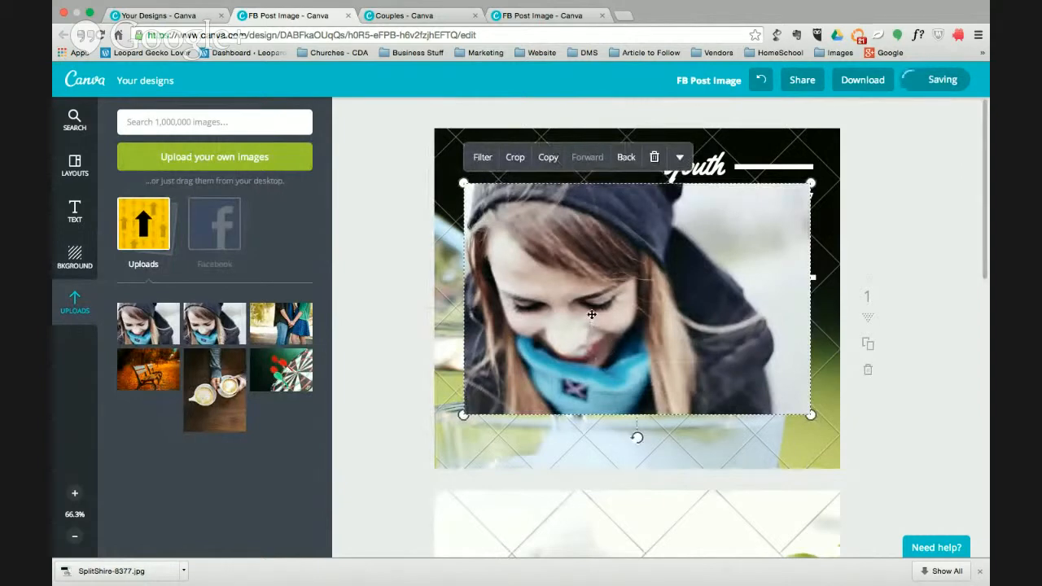
left_click_drag(593, 313, 600, 350)
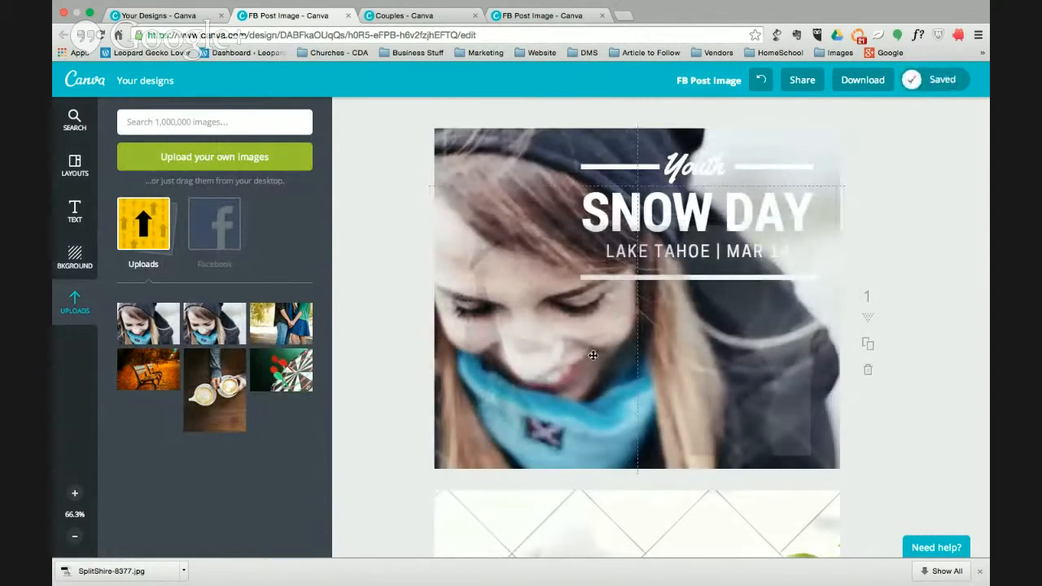
left_click_drag(593, 355, 564, 357)
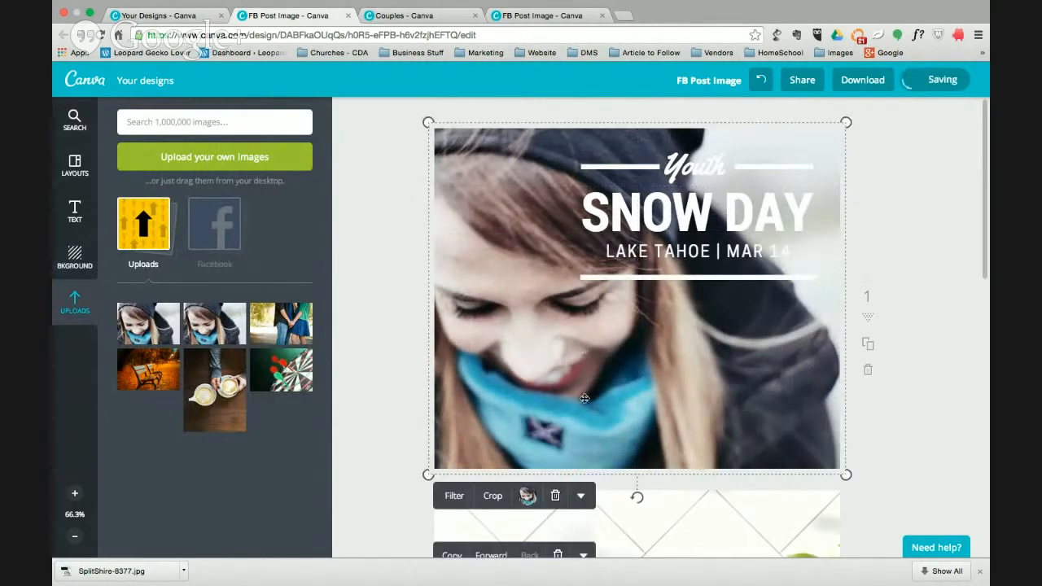
scroll(608, 397, "down", 2)
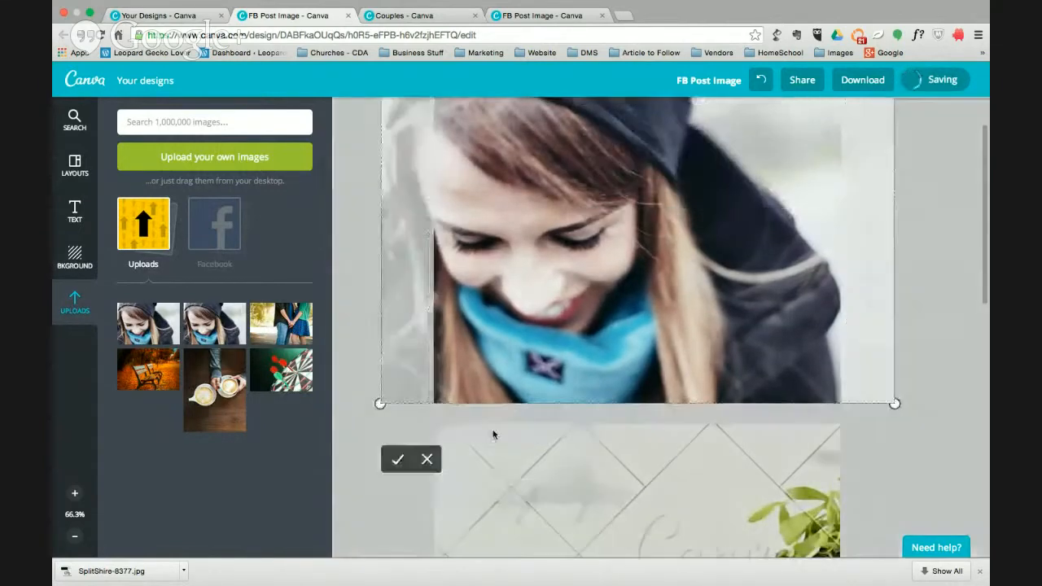
left_click(492, 429)
left_click_drag(707, 380, 681, 379)
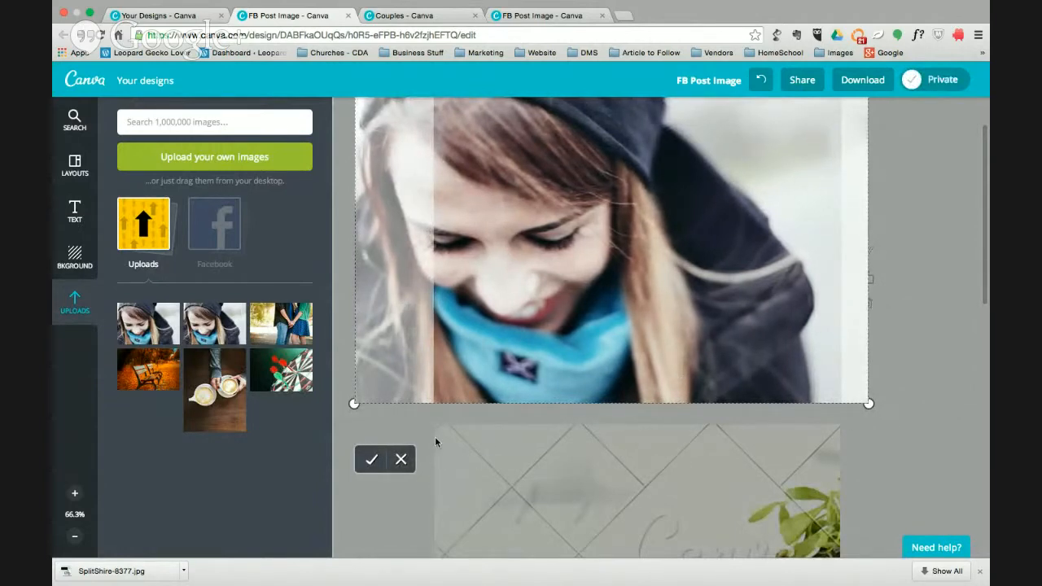
left_click(400, 459)
scroll(893, 367, "up", 2)
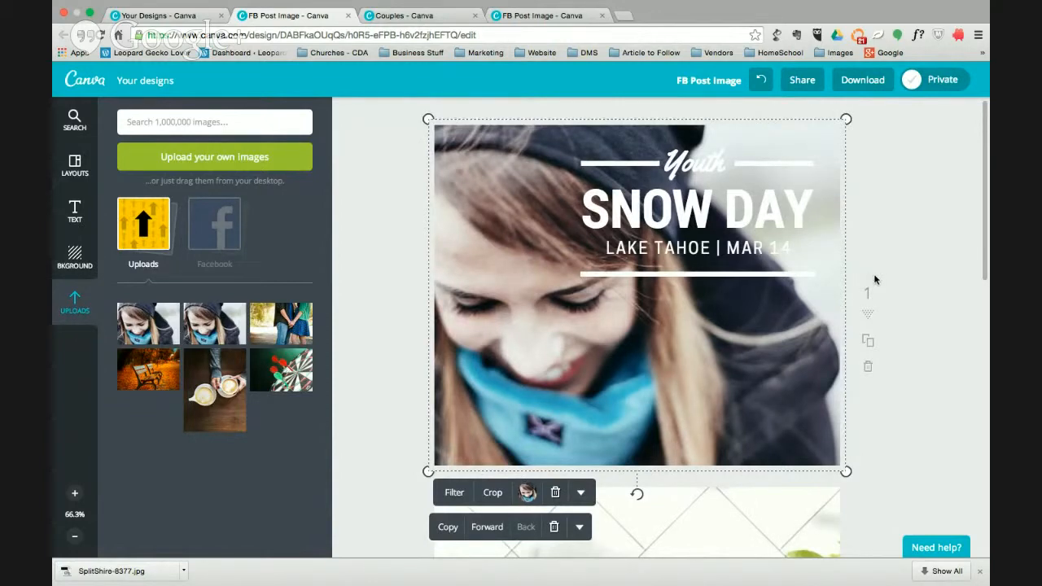
Step: Move the whole "Youth SNOW DAY" text block with its lines together into the photo's lower right corner, leaving the background in place
left_click(888, 164)
left_click_drag(874, 131, 571, 281)
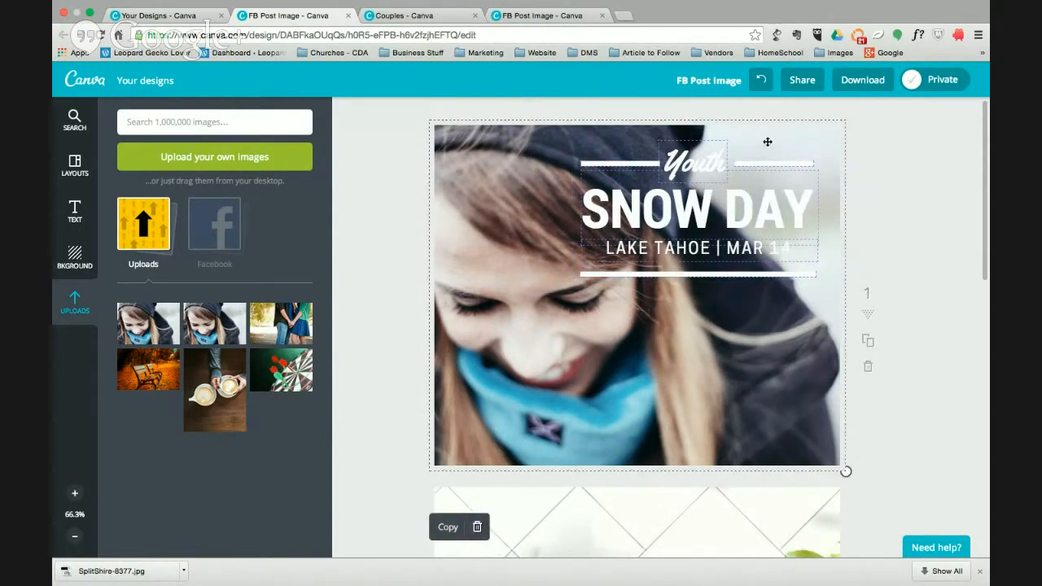
left_click(671, 129)
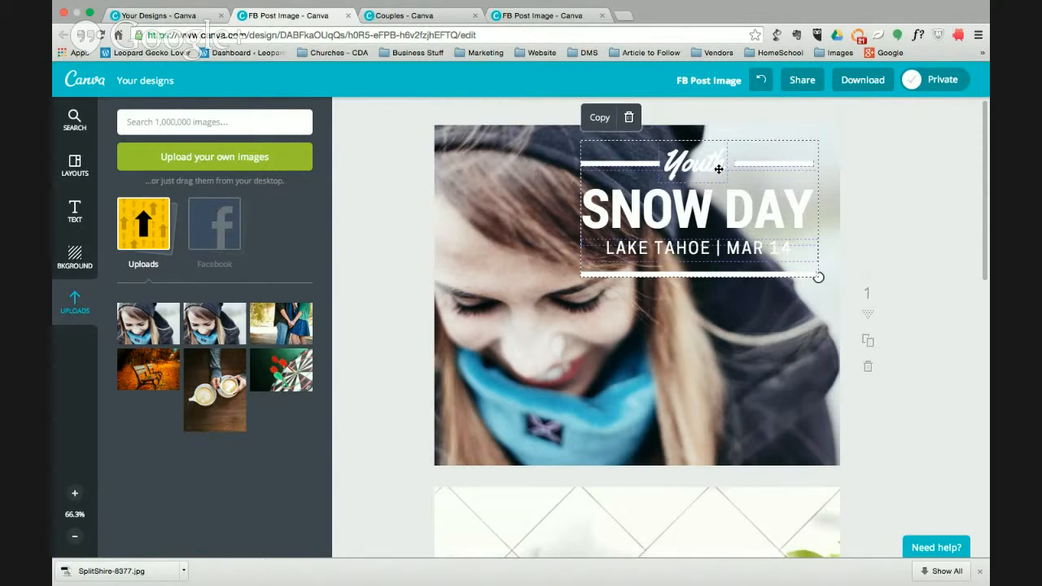
left_click_drag(719, 169, 732, 348)
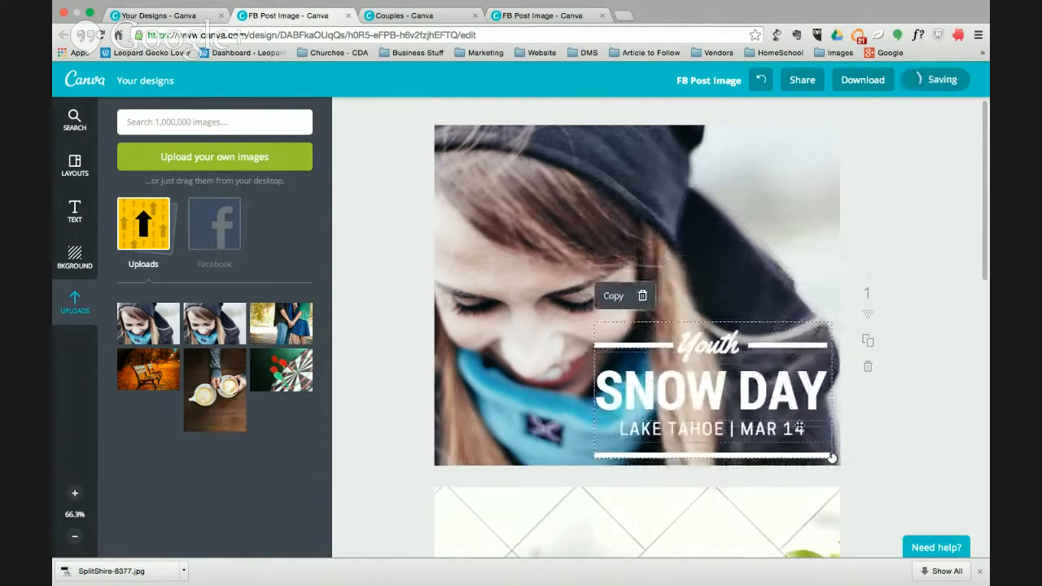
left_click(865, 443)
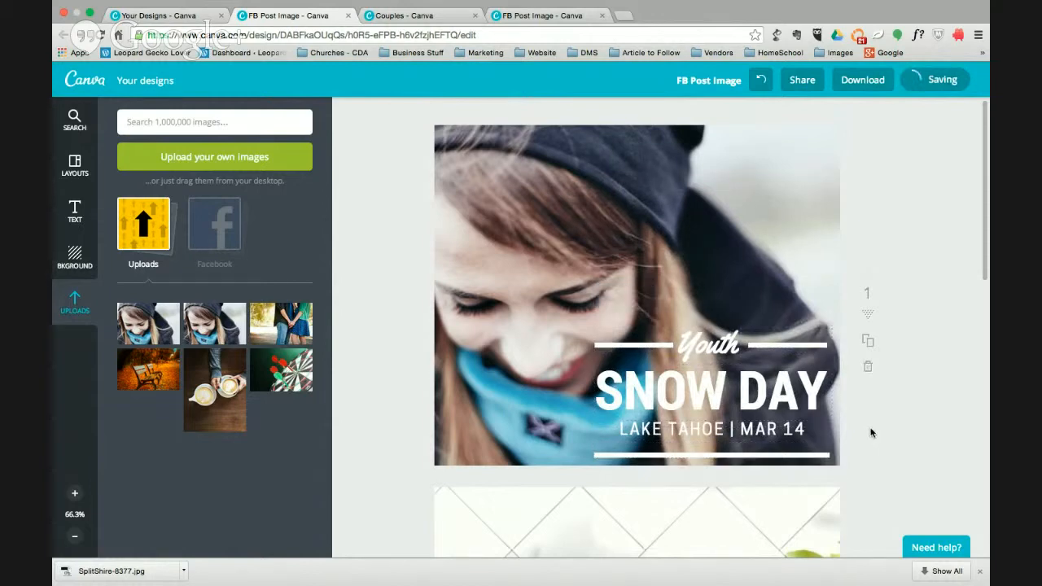
Step: Replace the "CASCADE EATERY" page's food background with the uploaded photo of the couple holding hands, filling the page
scroll(871, 415, "down", 5)
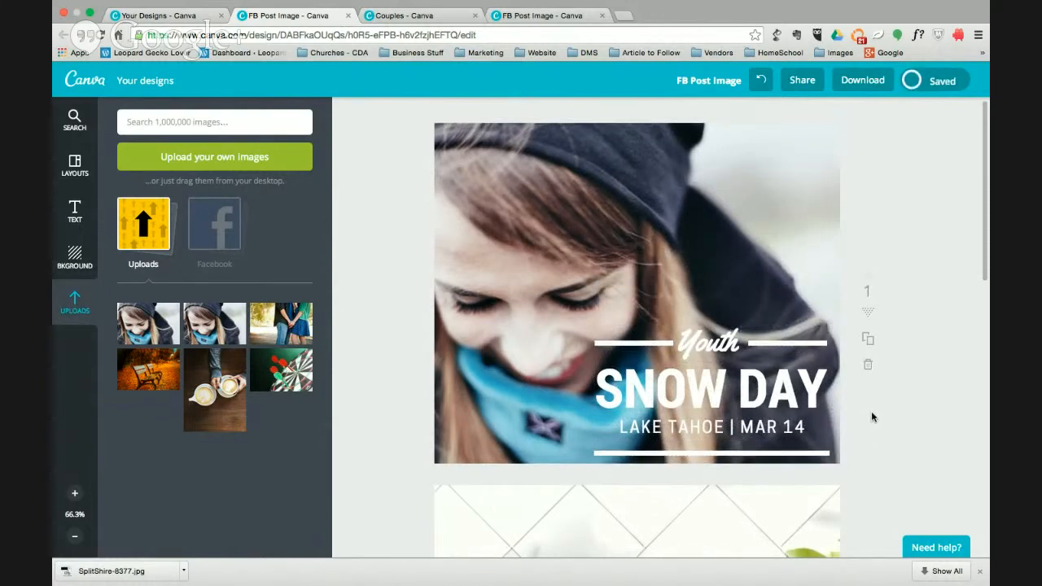
scroll(873, 414, "down", 4)
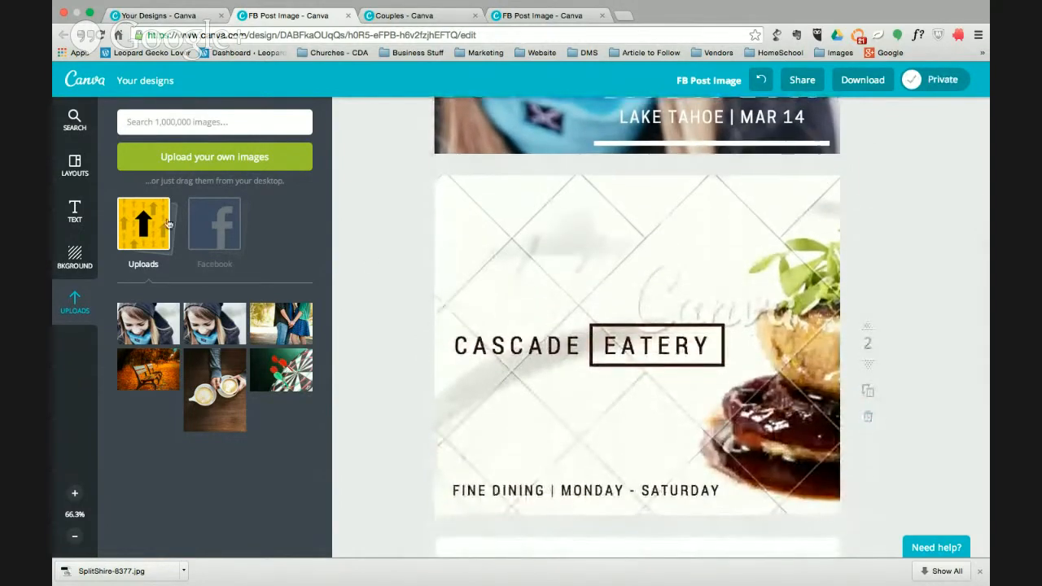
left_click(74, 166)
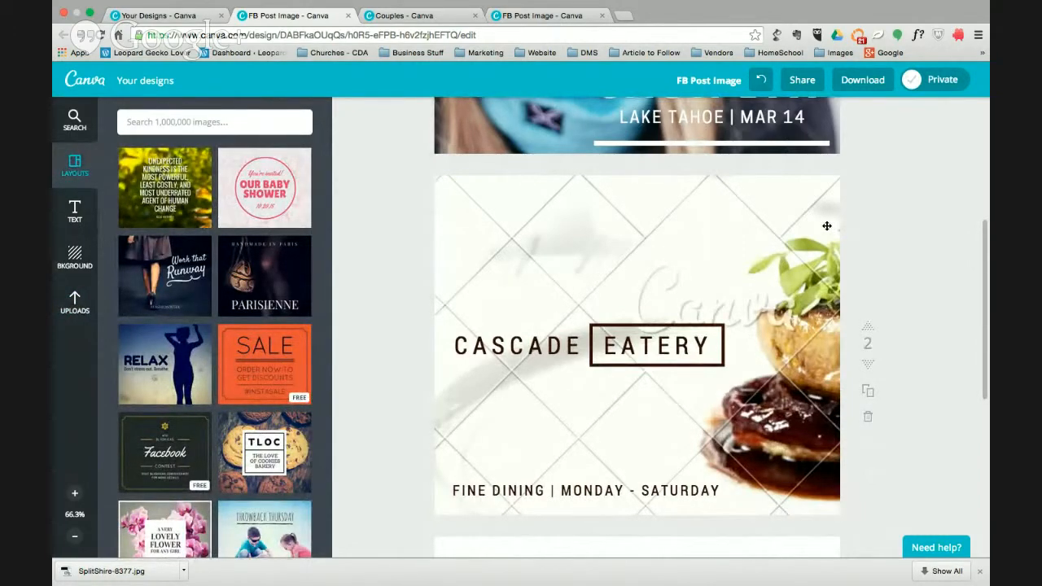
left_click(826, 226)
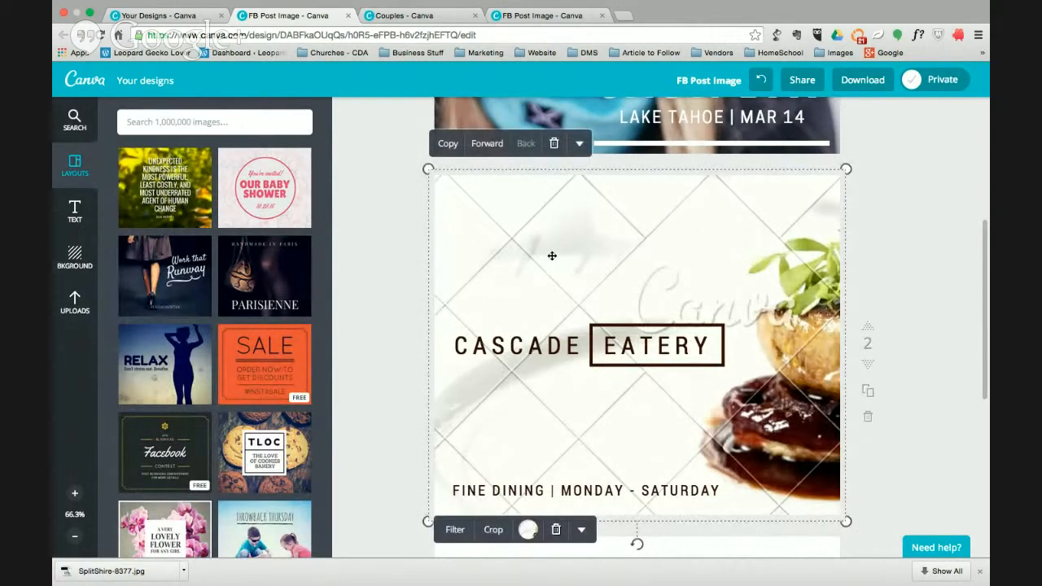
left_click(74, 302)
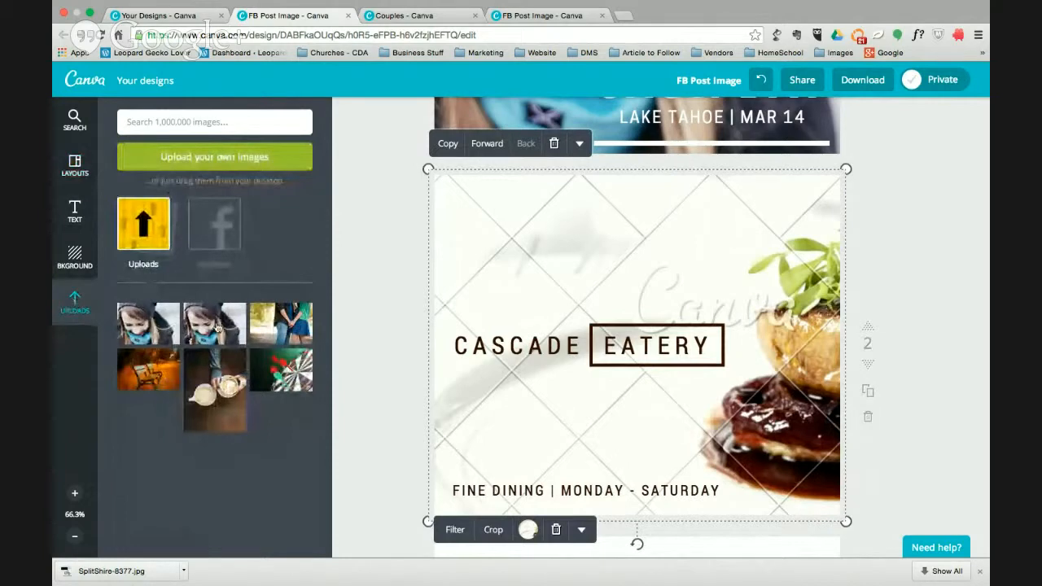
left_click(295, 335)
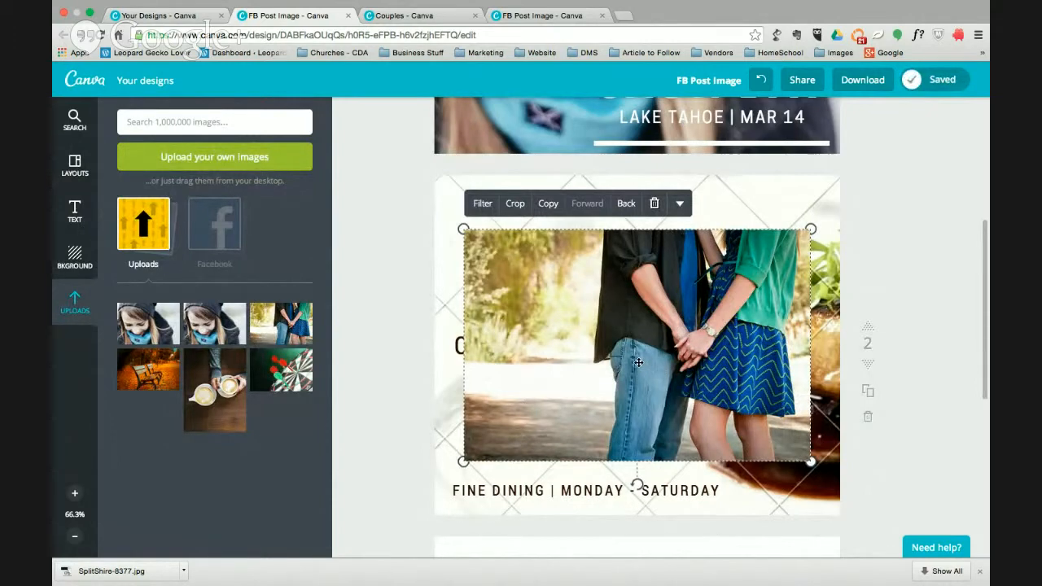
left_click_drag(637, 360, 589, 321)
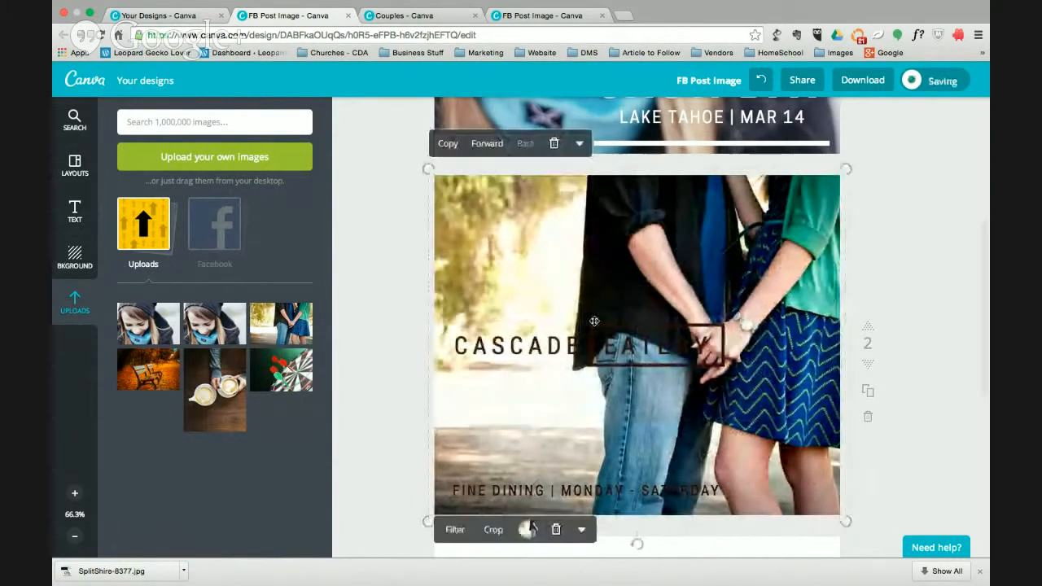
left_click(593, 320)
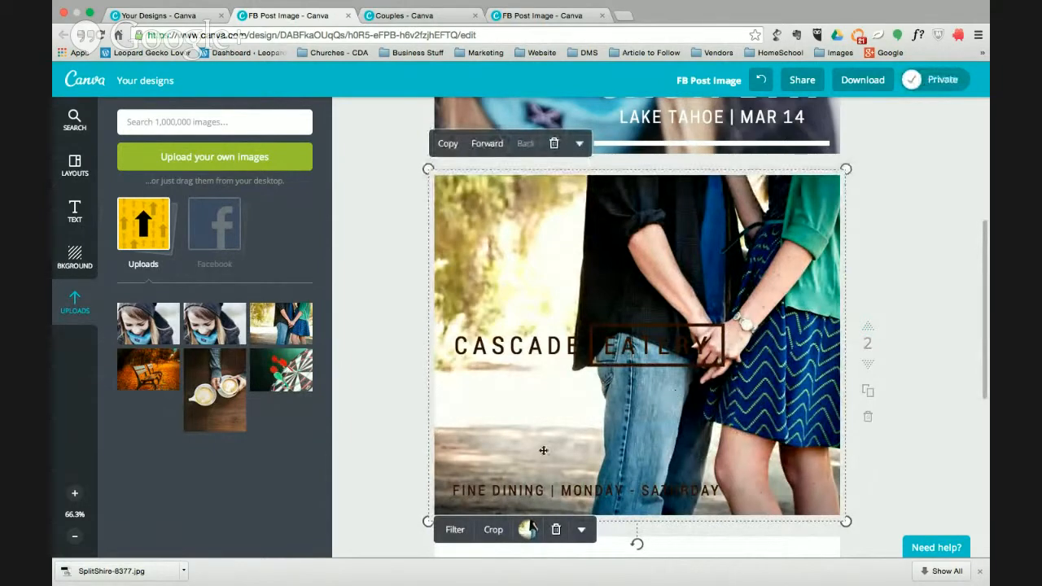
left_click(495, 530)
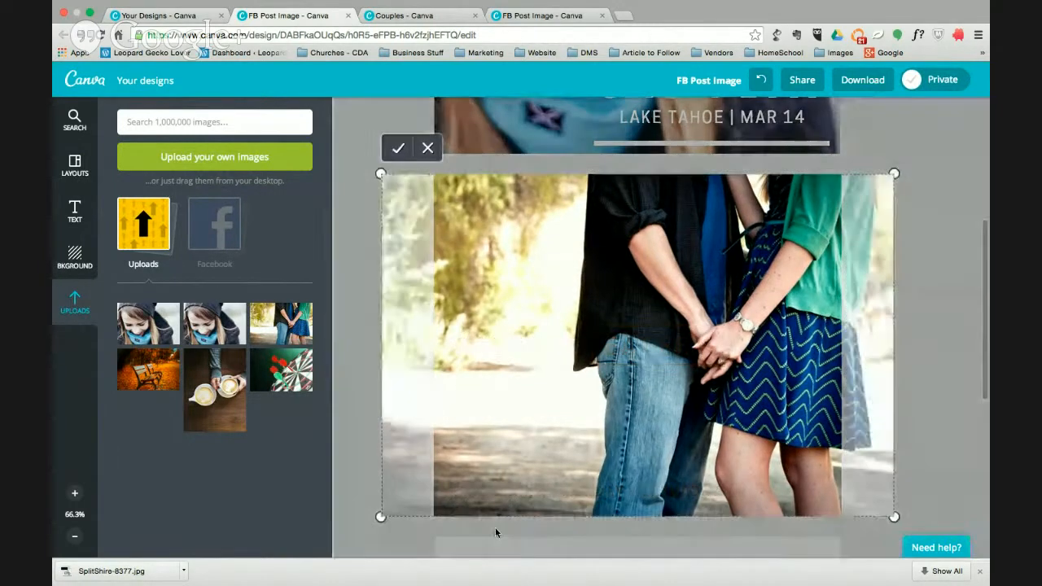
left_click_drag(588, 468, 609, 468)
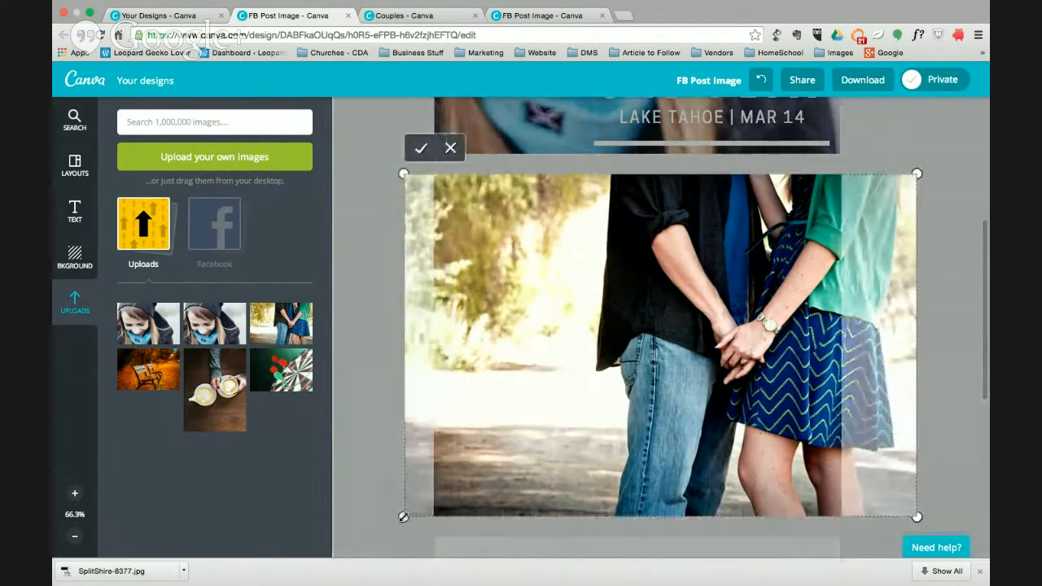
left_click_drag(403, 516, 356, 539)
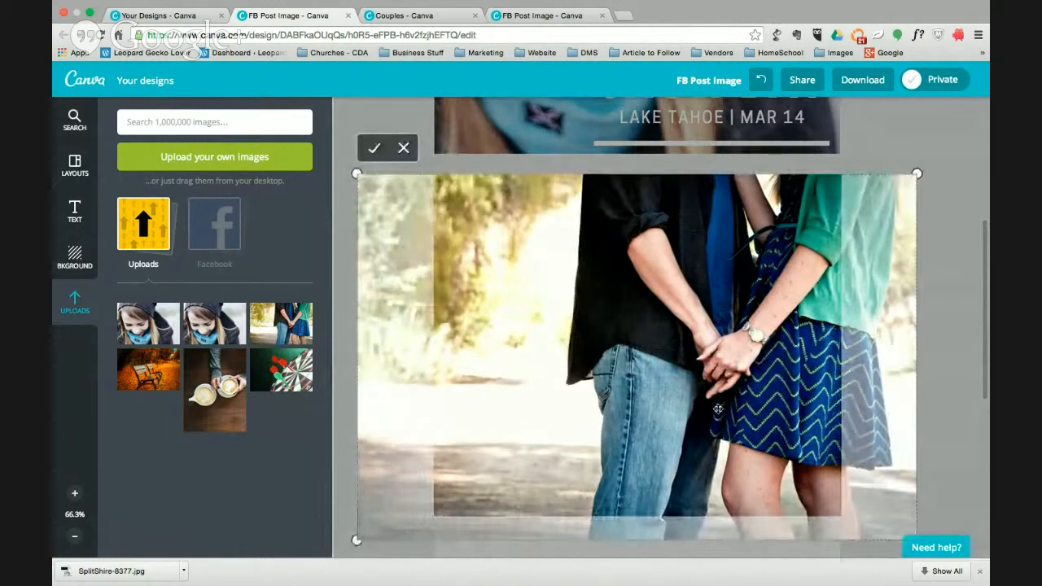
left_click_drag(711, 409, 721, 409)
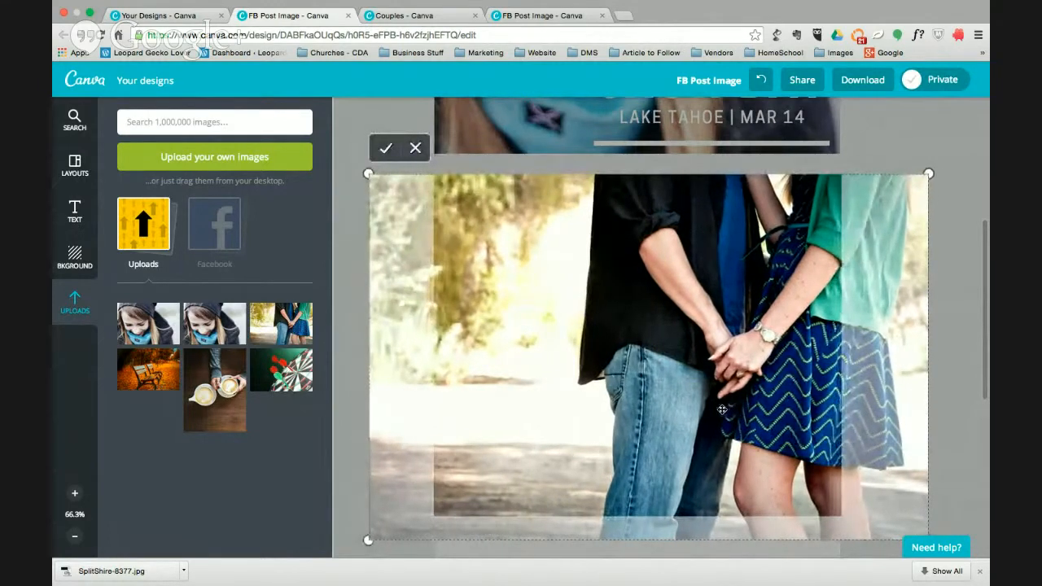
scroll(937, 426, "down", 5)
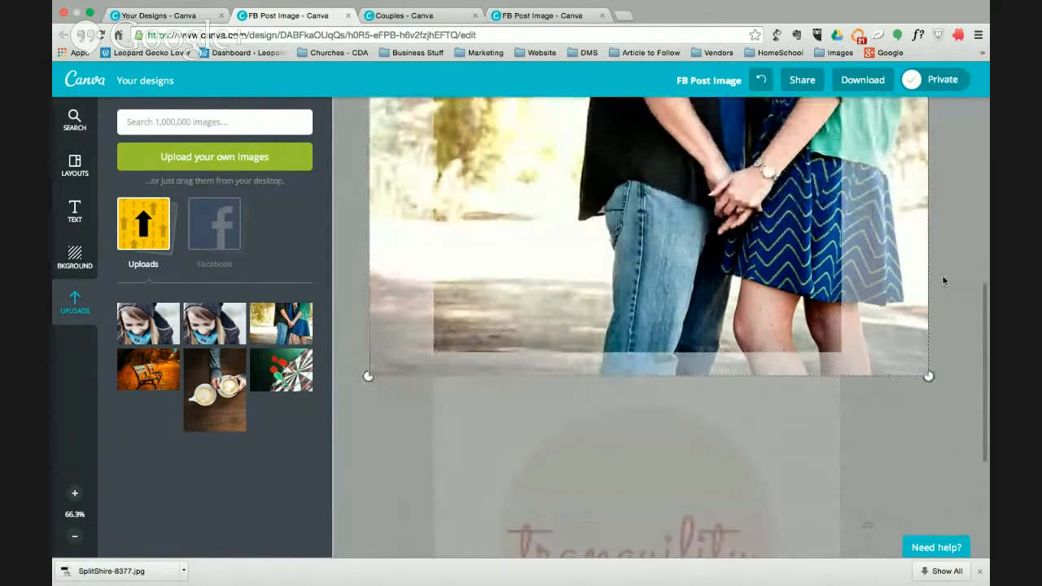
scroll(944, 285, "up", 6)
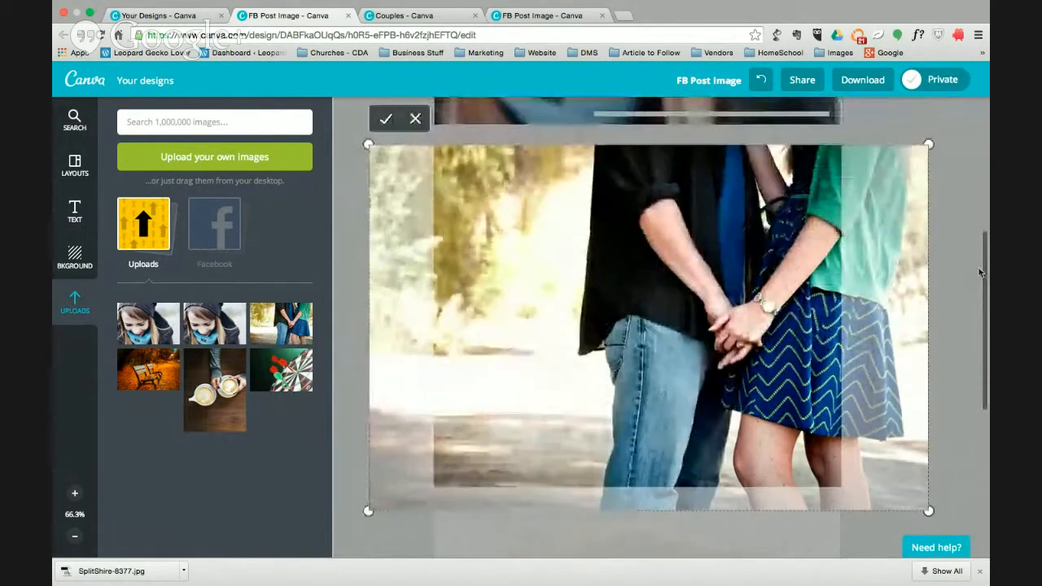
left_click(415, 186)
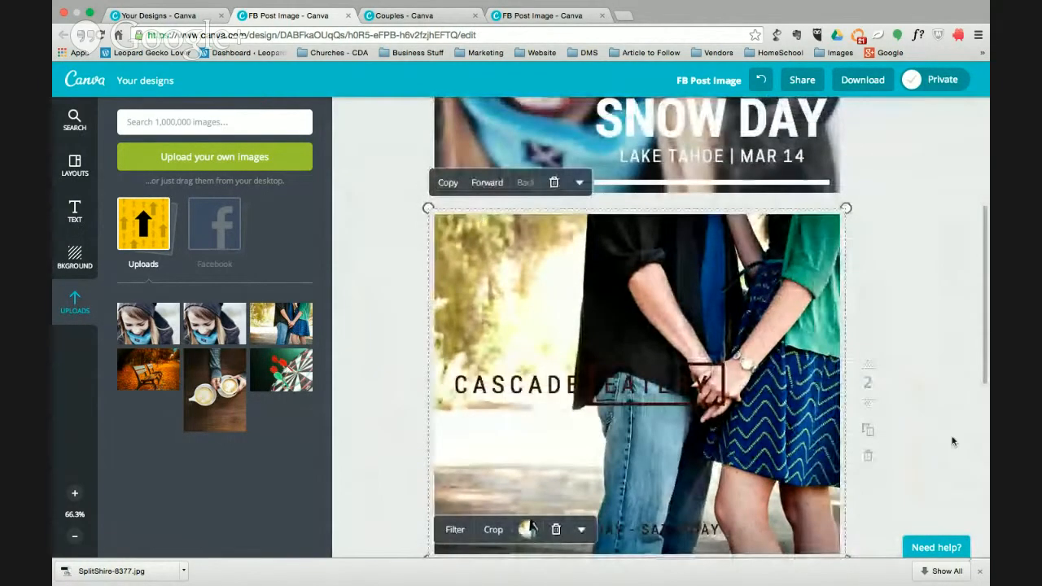
Step: Replace the word "CASCADE" on the second page with "COUPLES" and widen its text box slightly to the left
scroll(914, 406, "down", 2)
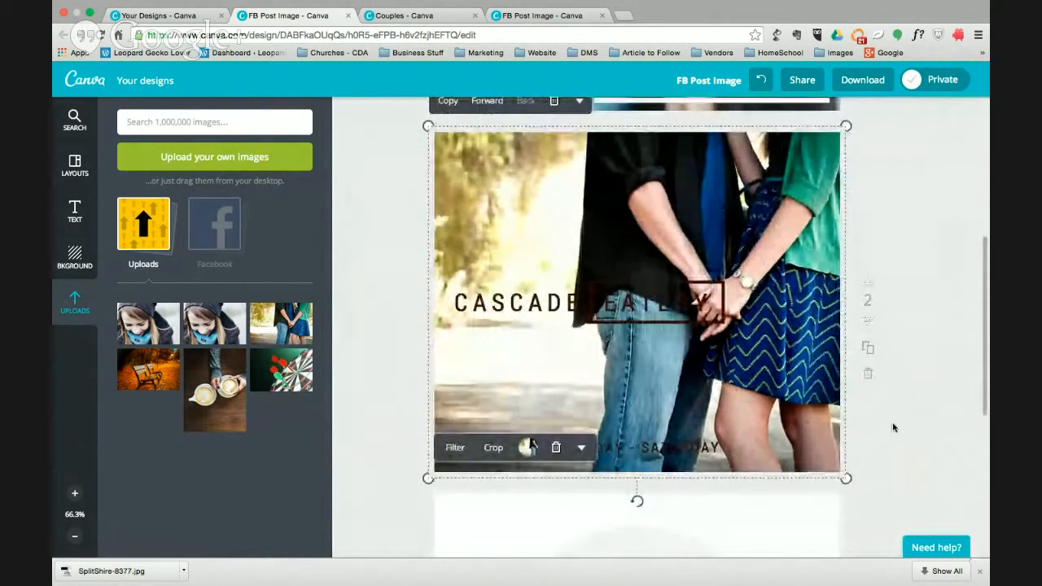
left_click(892, 422)
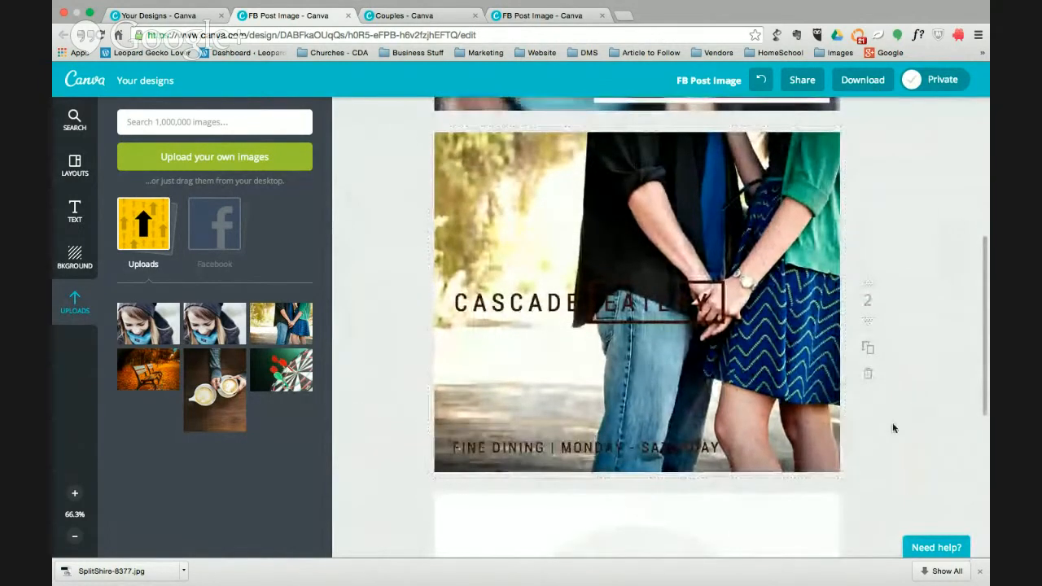
left_click(565, 304)
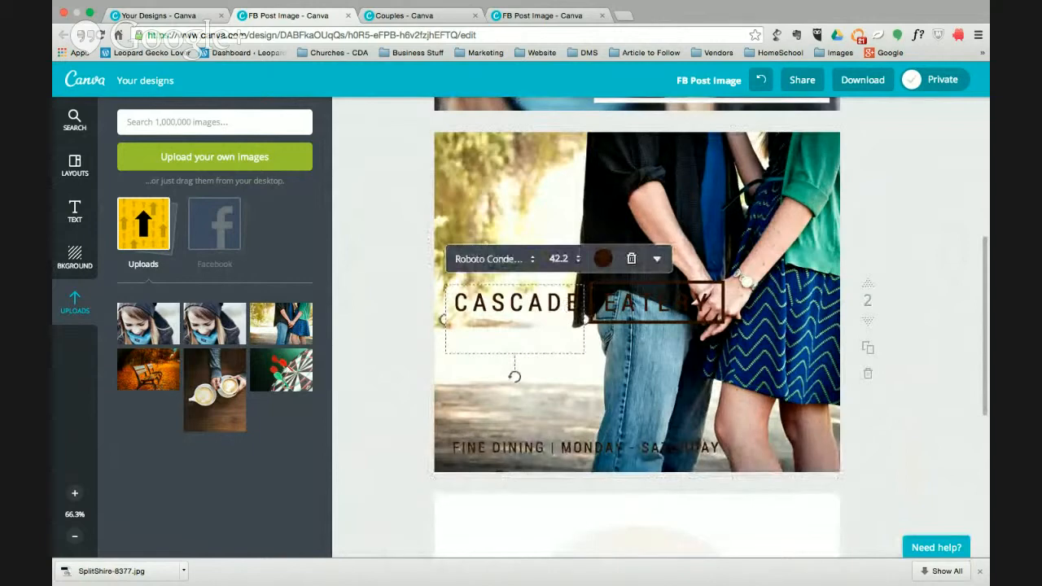
left_click_drag(457, 303, 581, 308)
type("COUPLES")
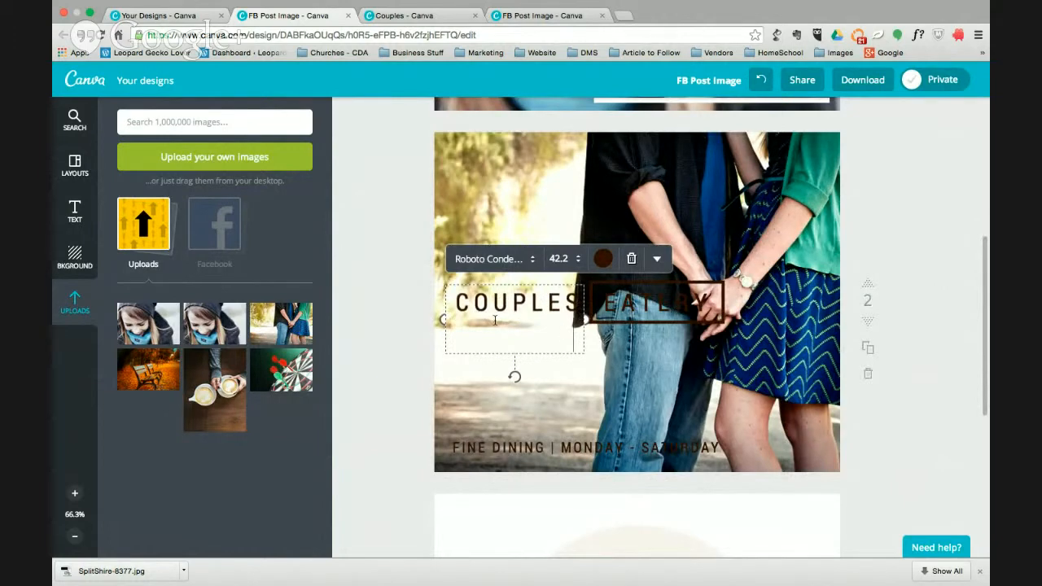
mouse_move(444, 321)
left_mouse_down()
mouse_move(432, 322)
mouse_move(440, 323)
left_mouse_up()
Step: Replace the word "EATERY" on the second page with "RETREAT" and widen its text box and surrounding frame to fit the word
double_click(638, 298)
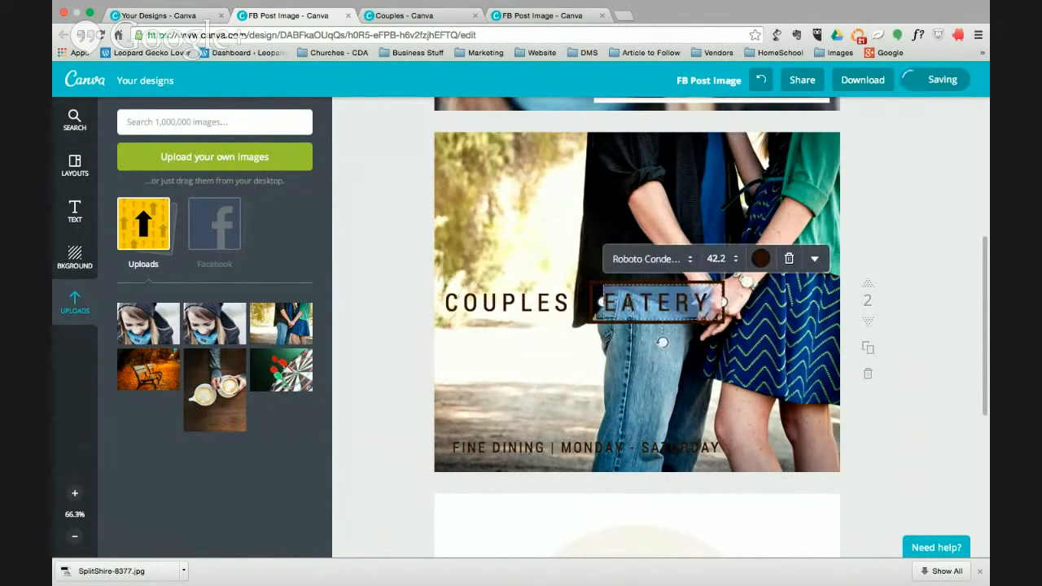
type("RETREAT")
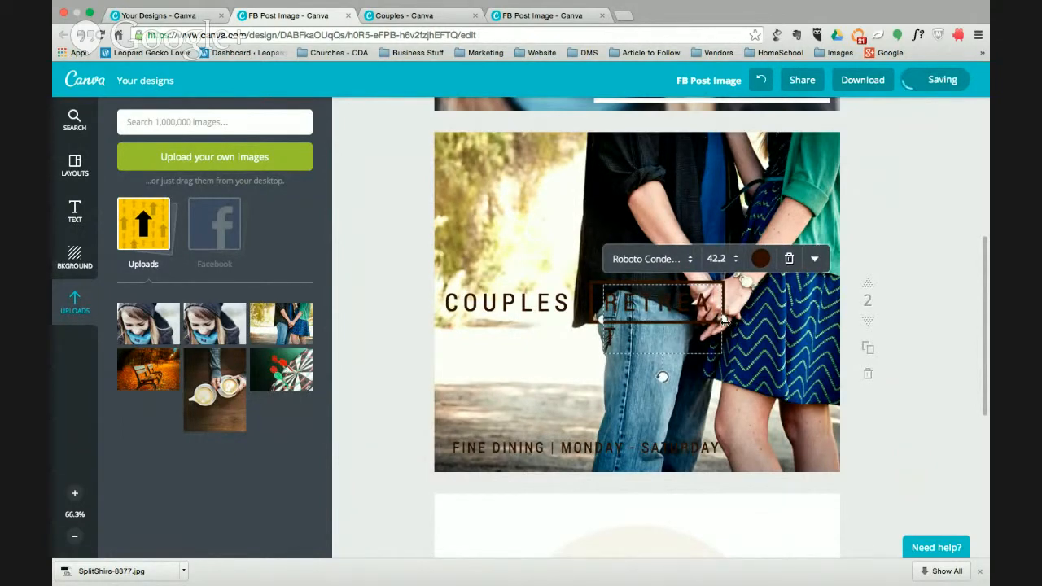
left_click_drag(724, 320, 736, 320)
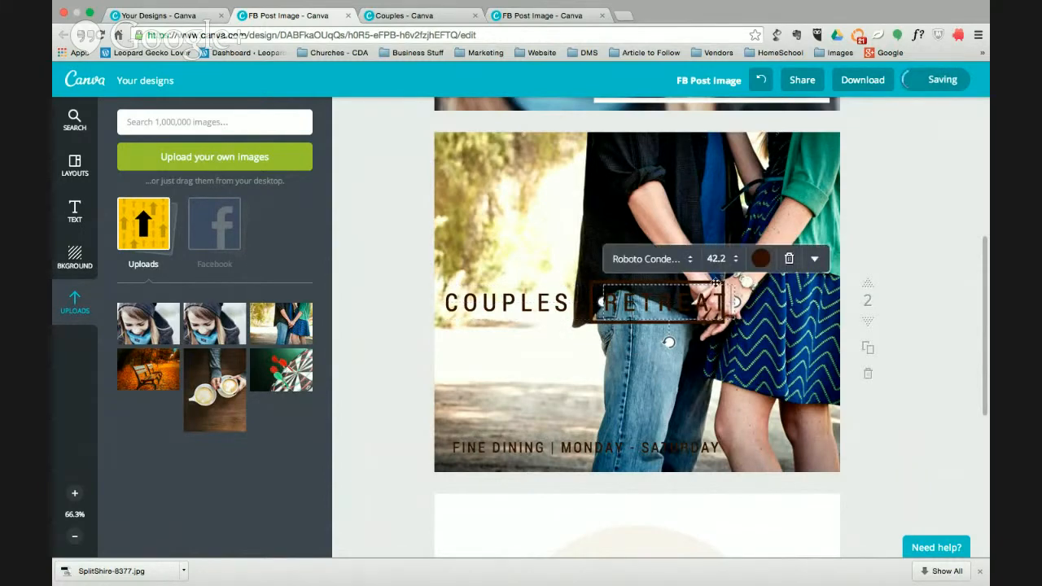
left_click(884, 250)
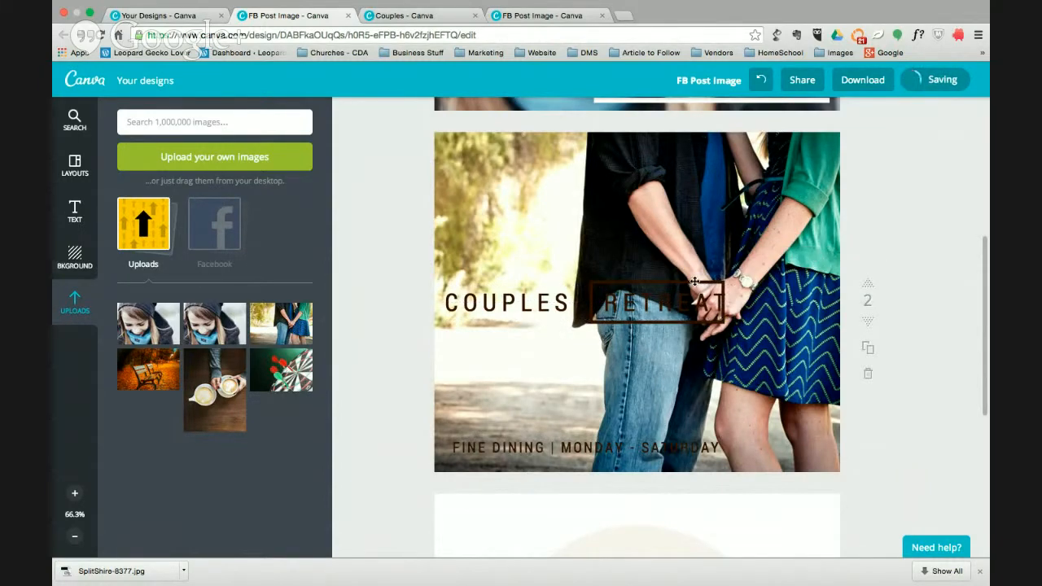
left_click(694, 281)
left_click_drag(729, 302, 742, 302)
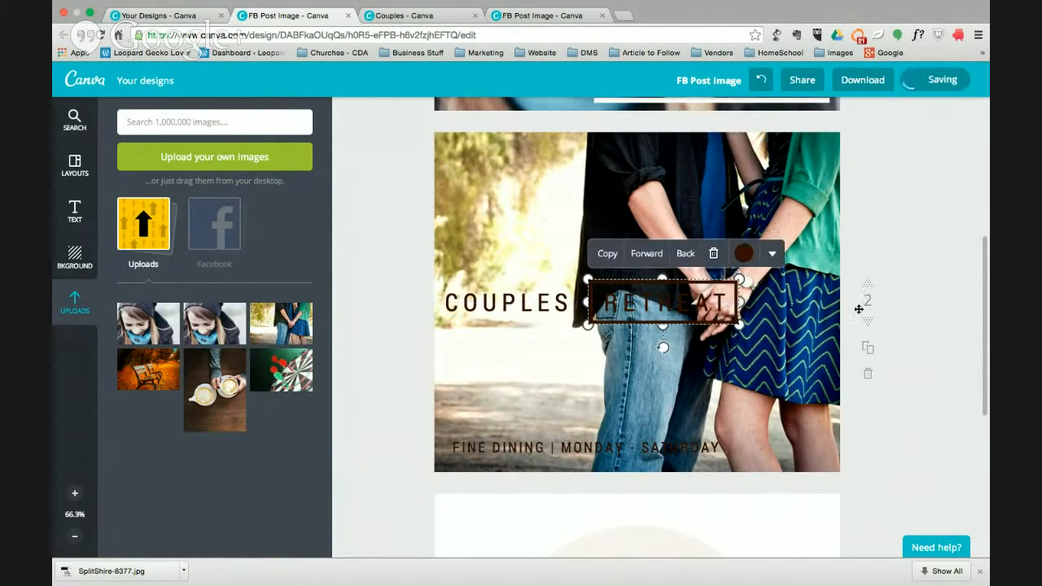
Step: Recolor the rectangular frame and the word "RETREAT" inside it white
left_click(744, 253)
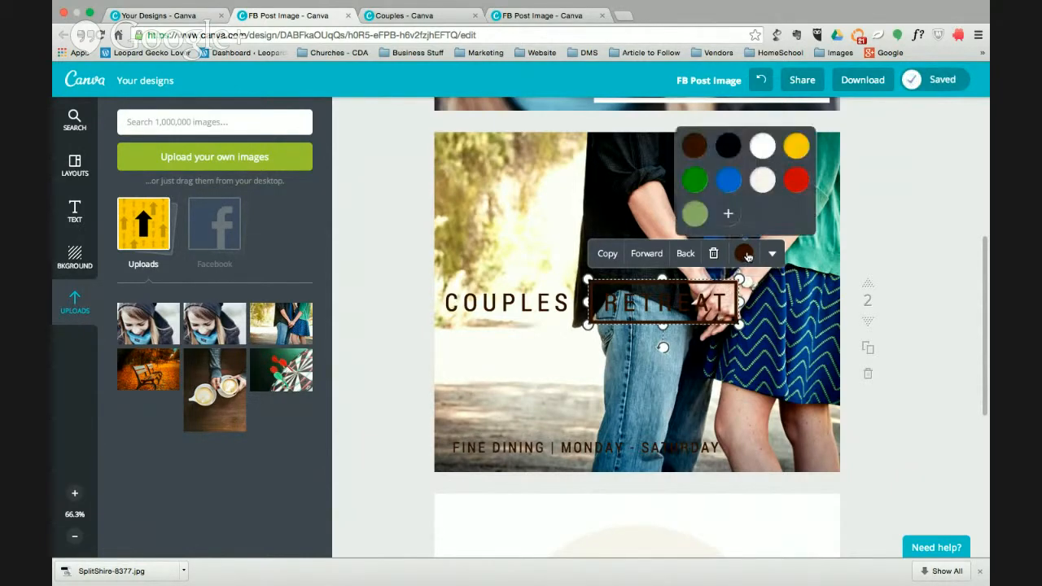
left_click(764, 180)
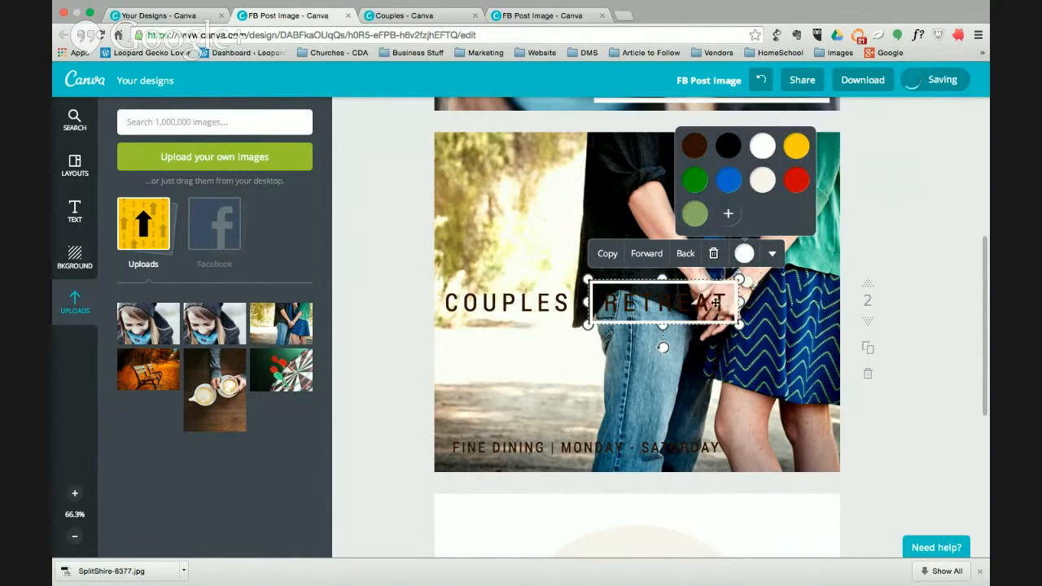
left_click(663, 302)
left_click(760, 258)
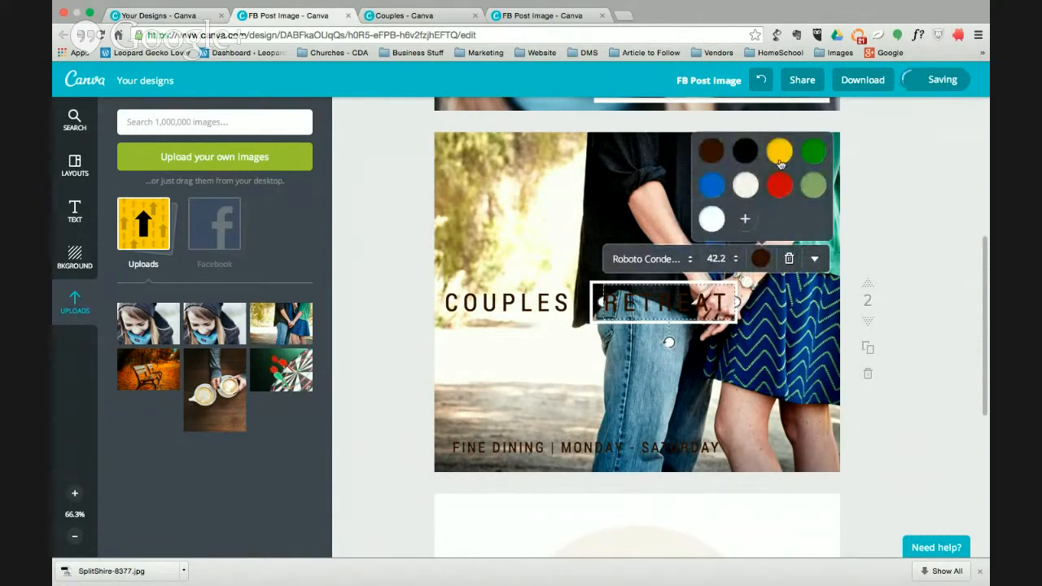
left_click(744, 187)
left_click(897, 222)
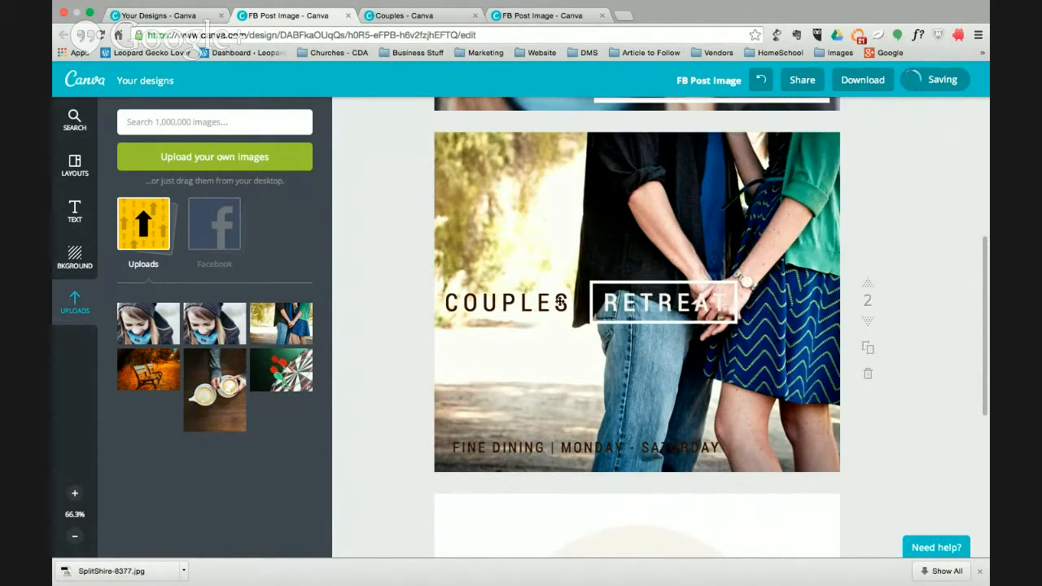
Step: Recolor the word "COUPLES" in a darker custom blue with color code 004f9d
left_click(562, 301)
left_click(599, 258)
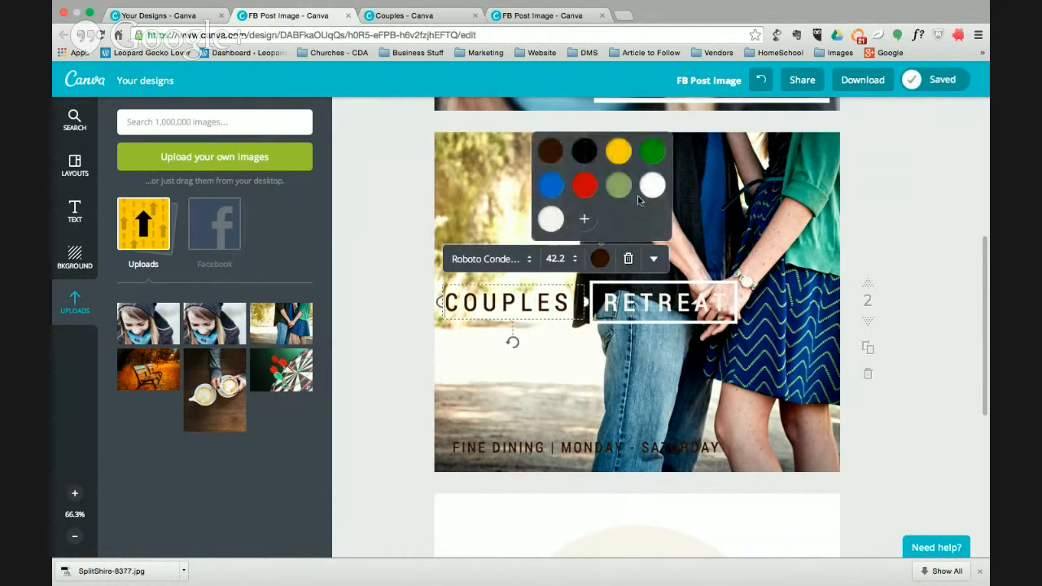
left_click(552, 195)
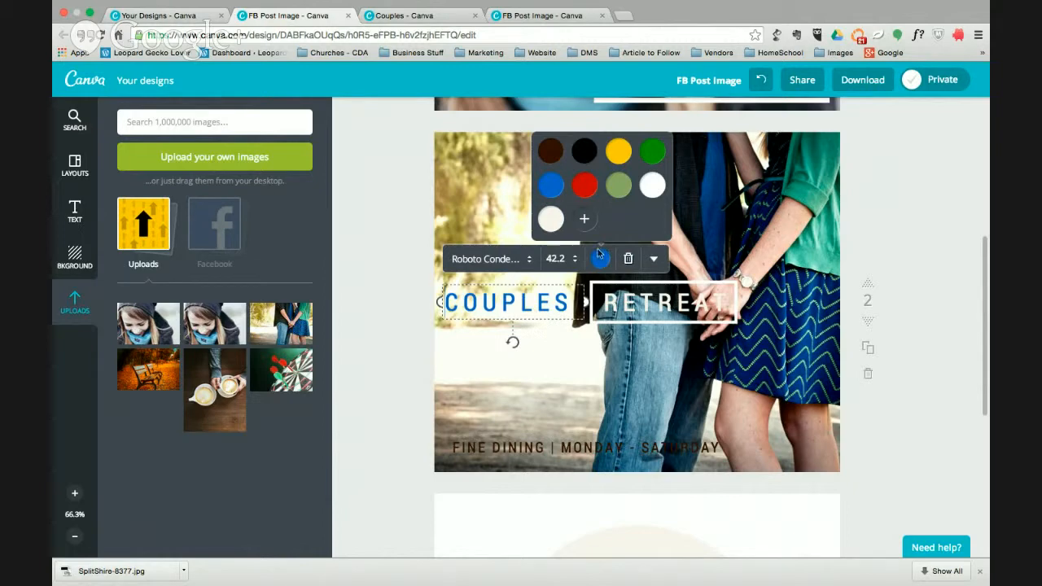
left_click(584, 219)
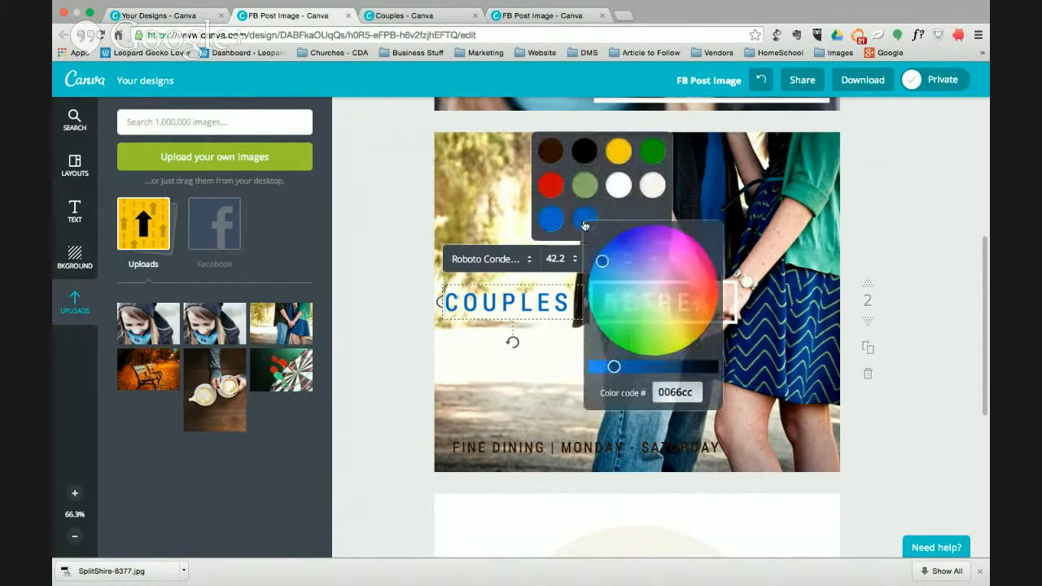
left_click_drag(613, 366, 635, 366)
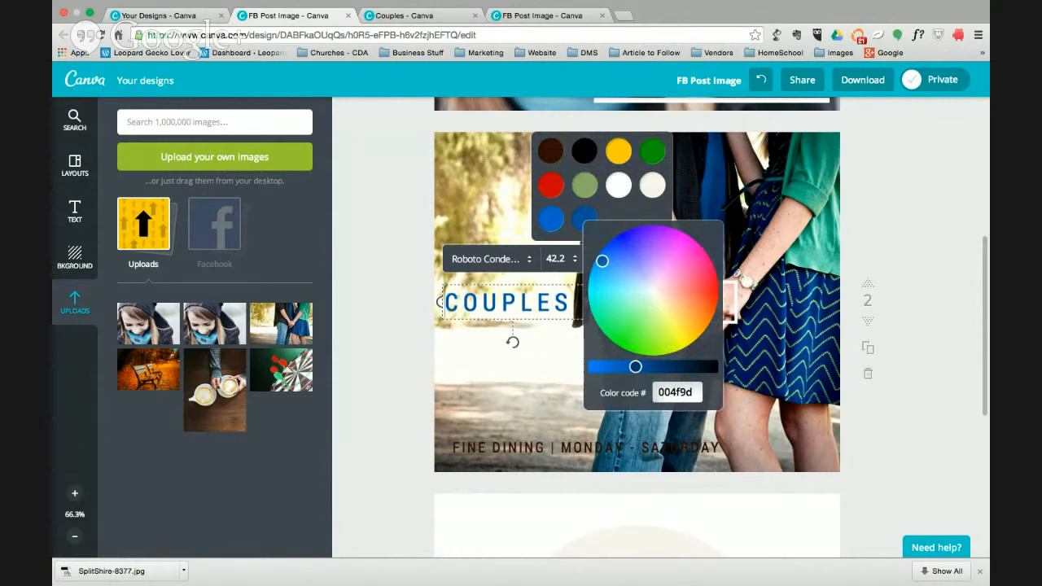
left_click(897, 246)
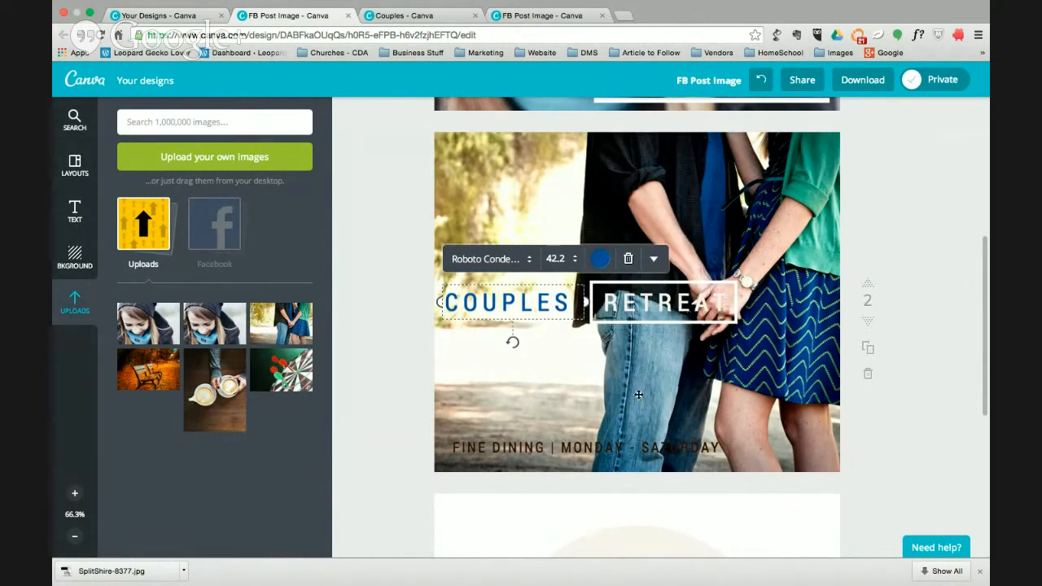
Step: Replace the "FINE DINING | MONDAY - SATURDAY" line with "MOUNT HERMON | FEBRUARY 13-15" and recolor it white
left_click(602, 446)
left_click(602, 446)
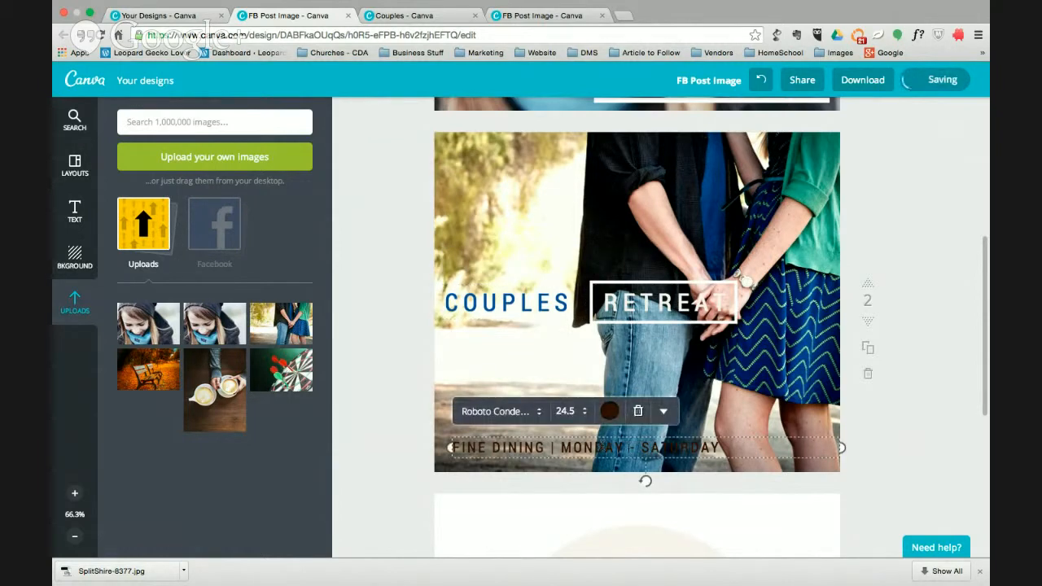
left_click_drag(733, 447, 460, 431)
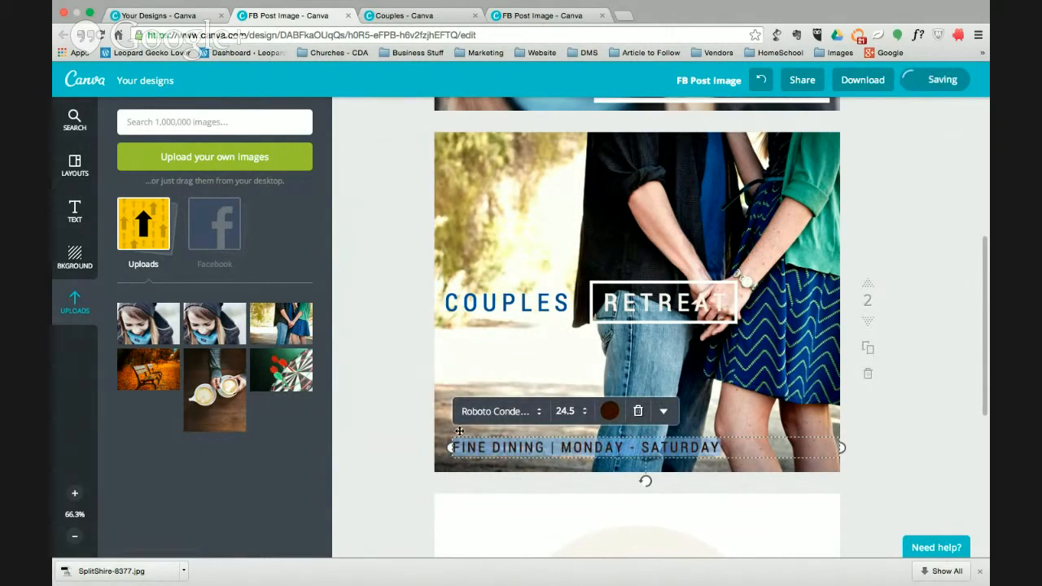
type("MOU")
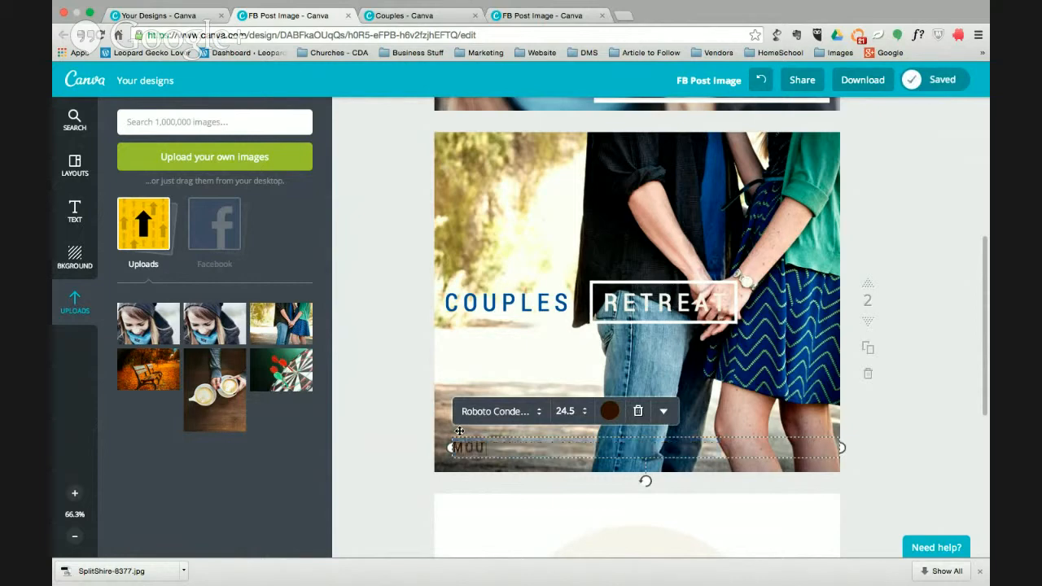
type("NT HER")
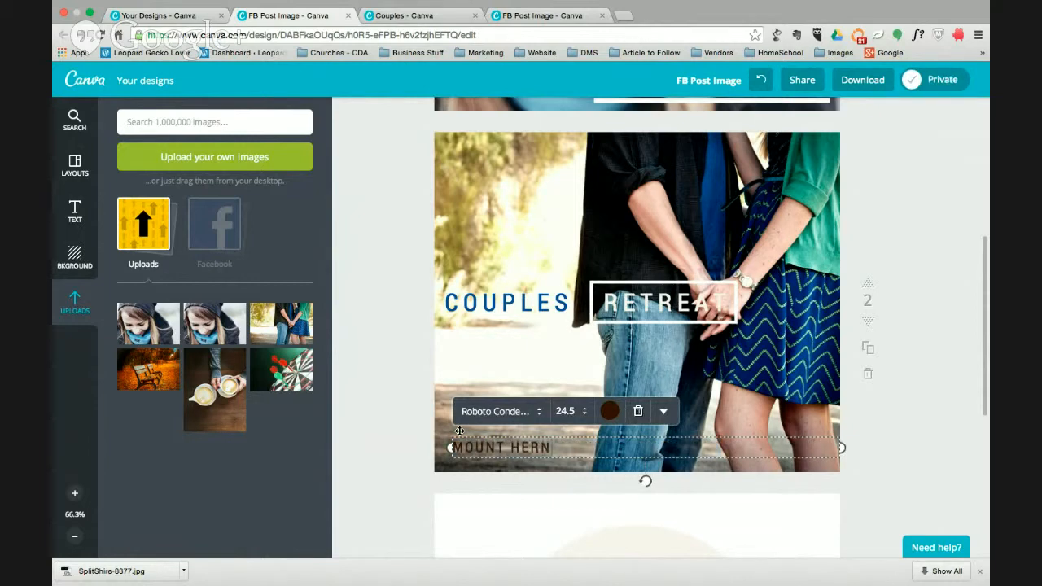
type("MON | FEBRUARY 13-15")
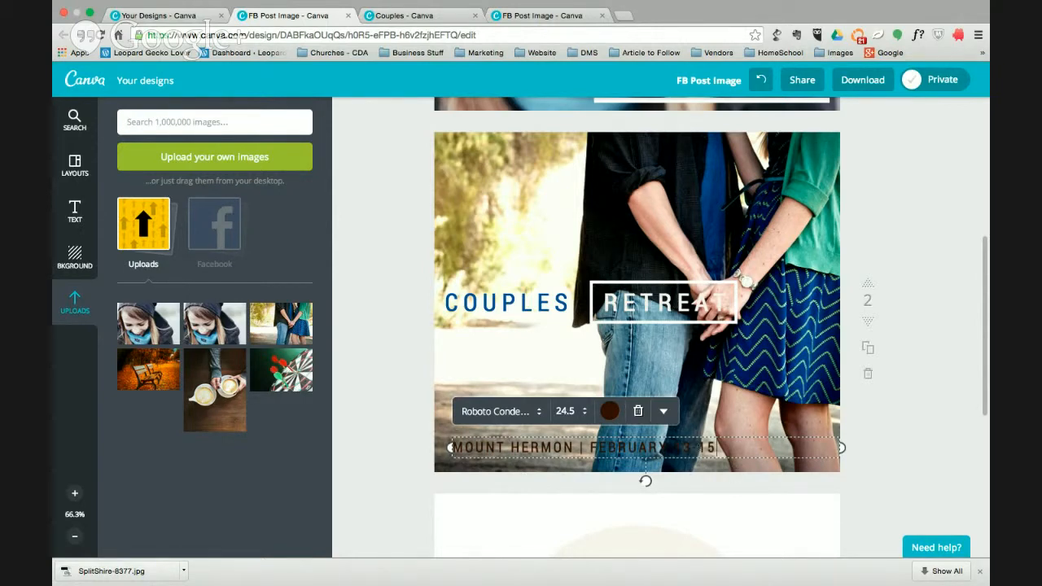
left_click(609, 411)
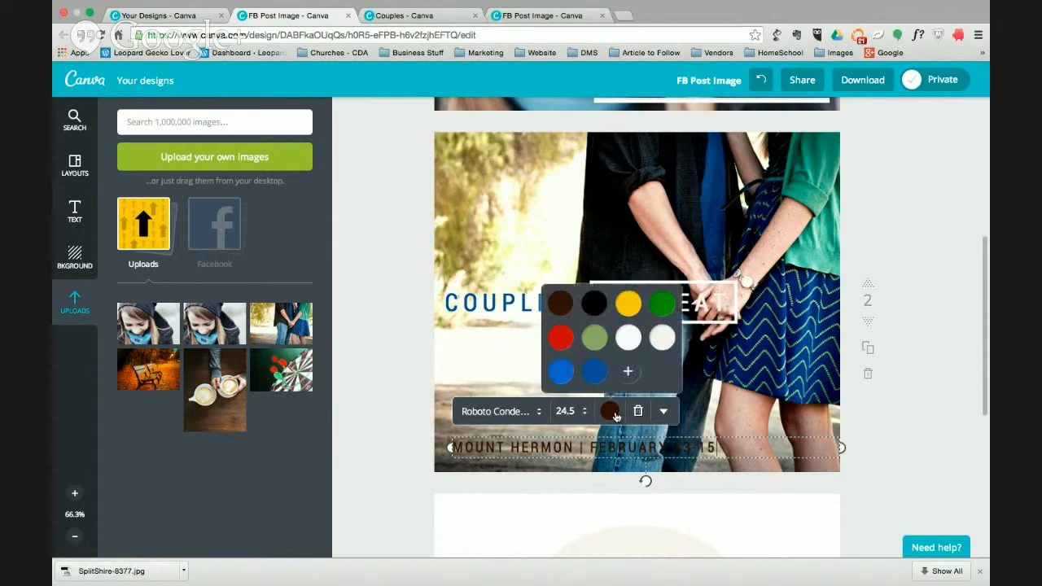
left_click(628, 338)
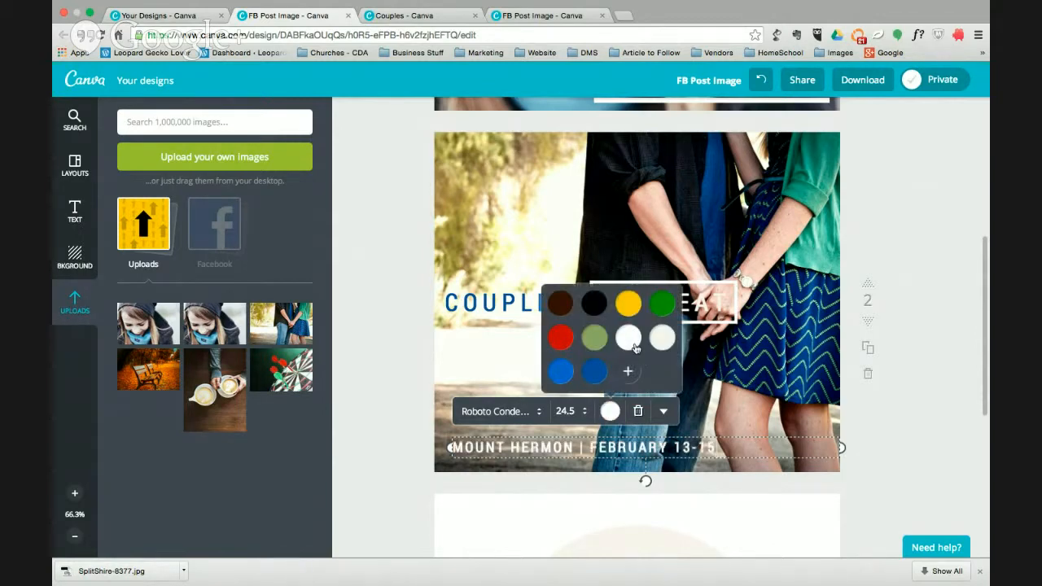
left_click(884, 435)
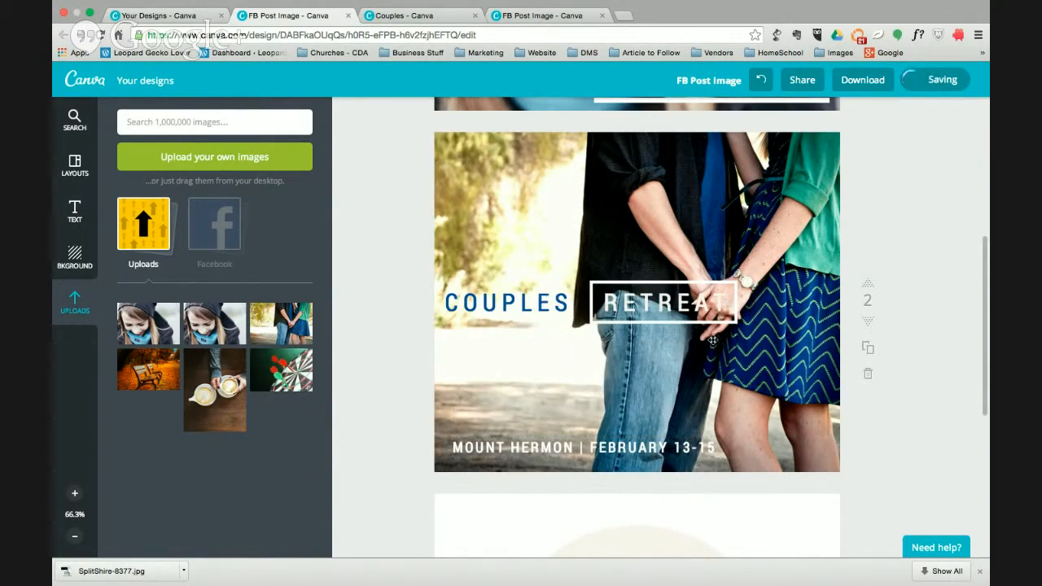
Step: Move "COUPLES" and "RETREAT" together above the couple's joined hands, and reposition the white frame around "RETREAT"
left_click(544, 300)
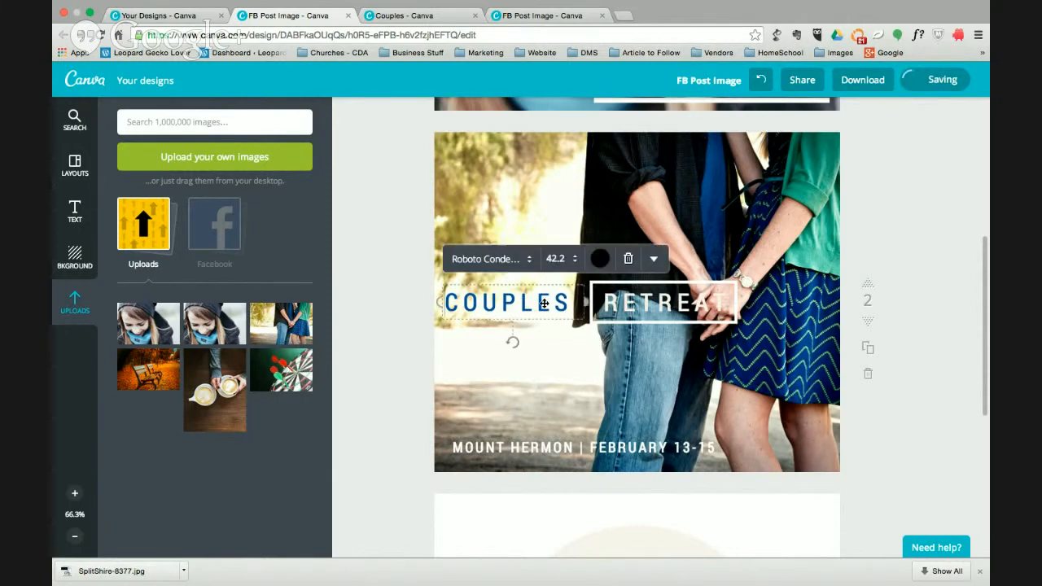
left_click(639, 305, "shift")
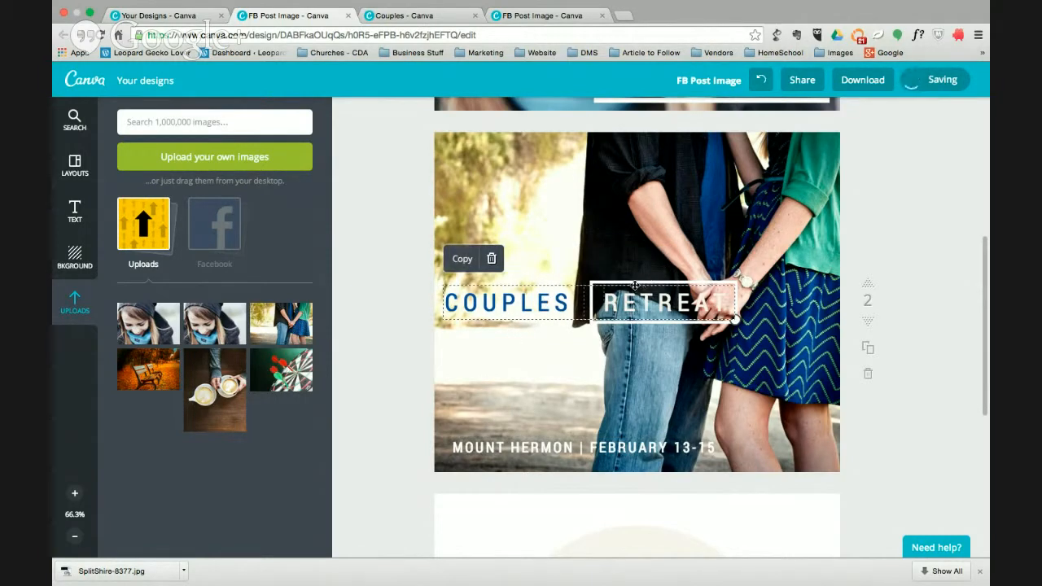
left_click_drag(401, 262, 673, 345)
left_click(752, 229, "shift")
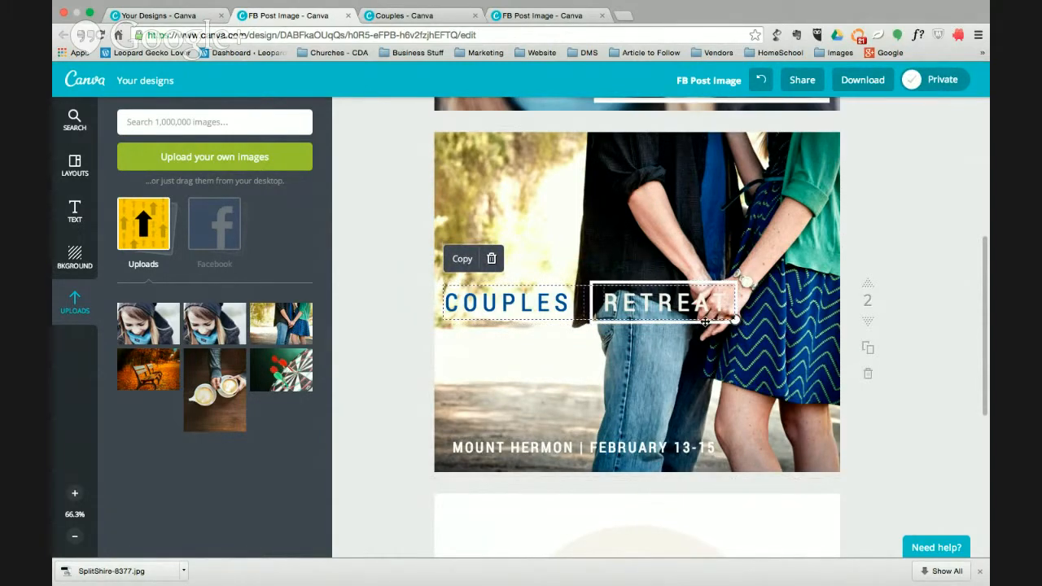
left_click(705, 322)
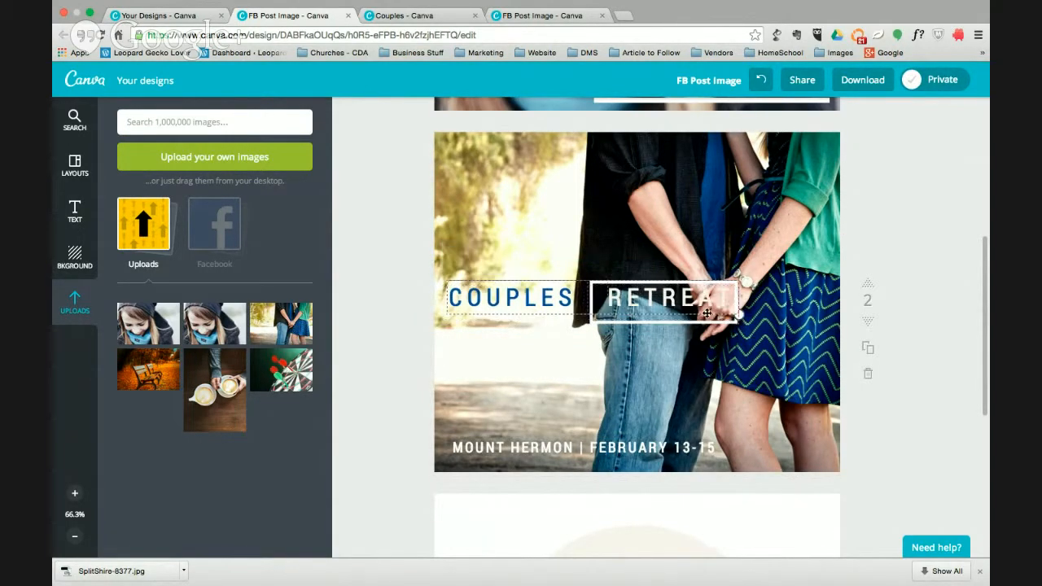
left_click(440, 282, "shift")
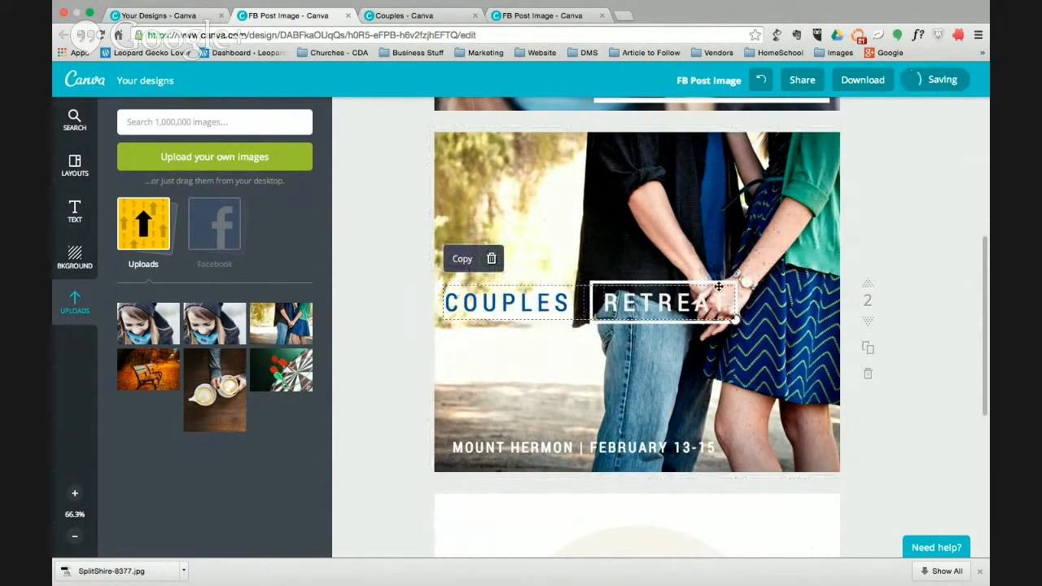
left_click_drag(718, 287, 692, 210)
left_click(885, 223)
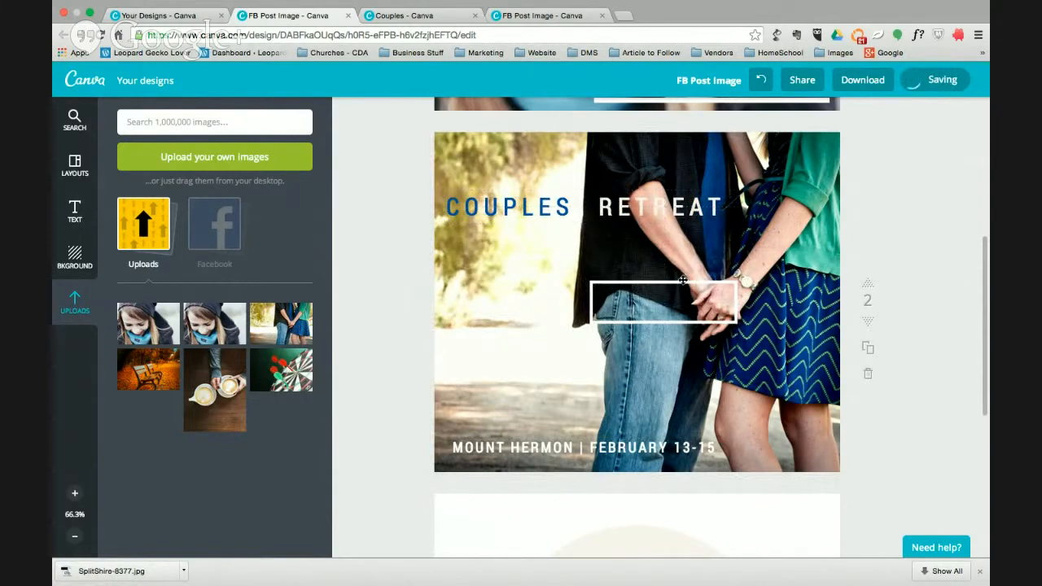
left_click_drag(684, 281, 680, 184)
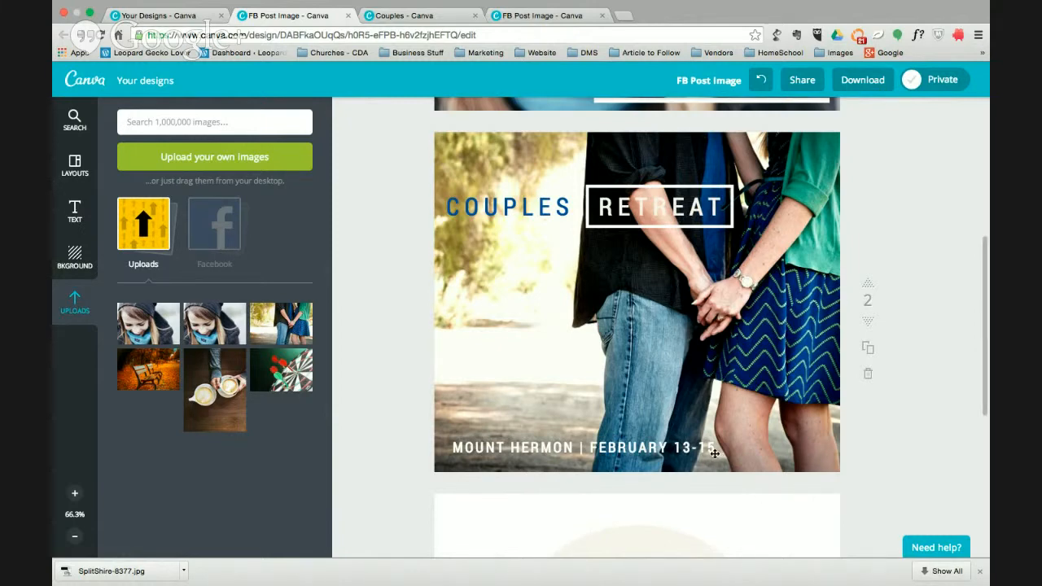
Step: Browse the ready-made text designs, including the badges, speech bubbles and ribbon banners
scroll(714, 454, "up", 1)
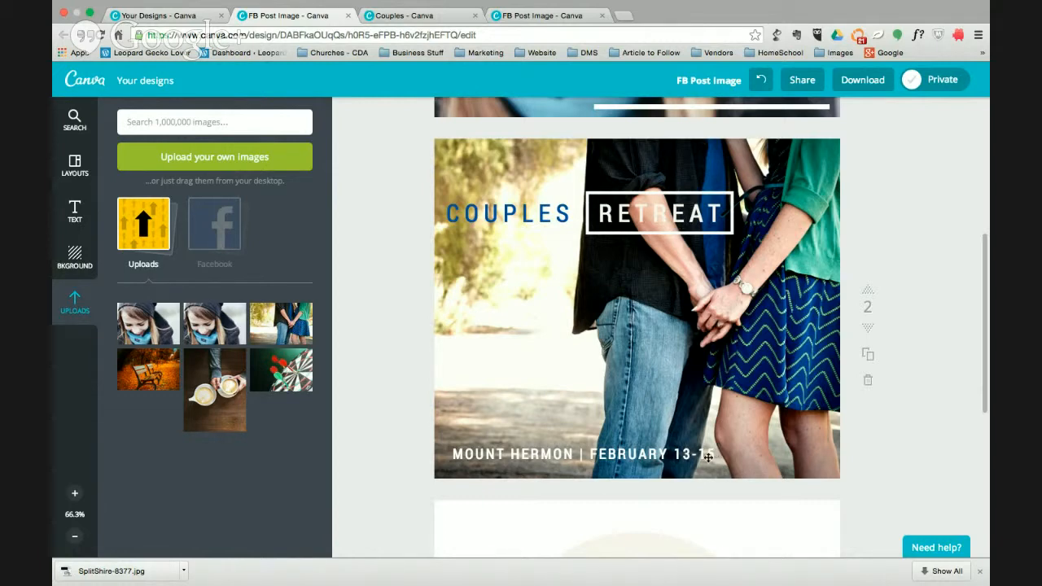
scroll(682, 457, "down", 5)
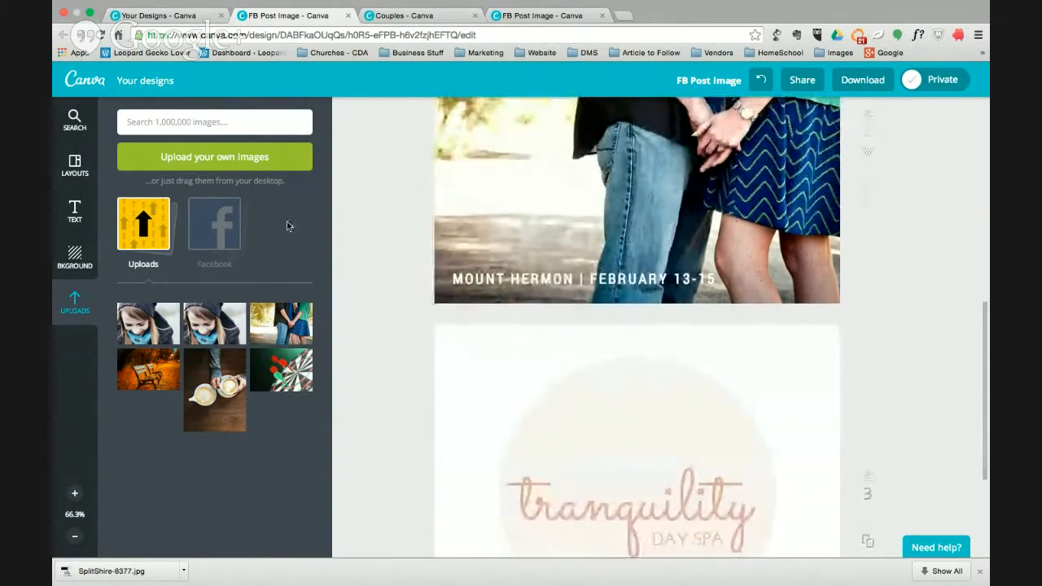
left_click(74, 212)
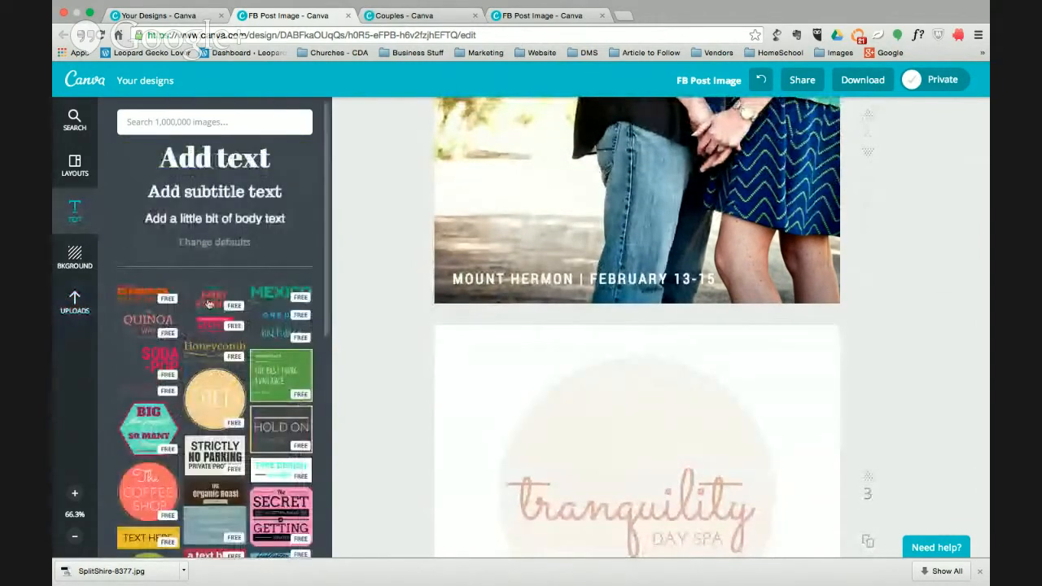
scroll(213, 291, "down", 6)
scroll(213, 293, "down", 4)
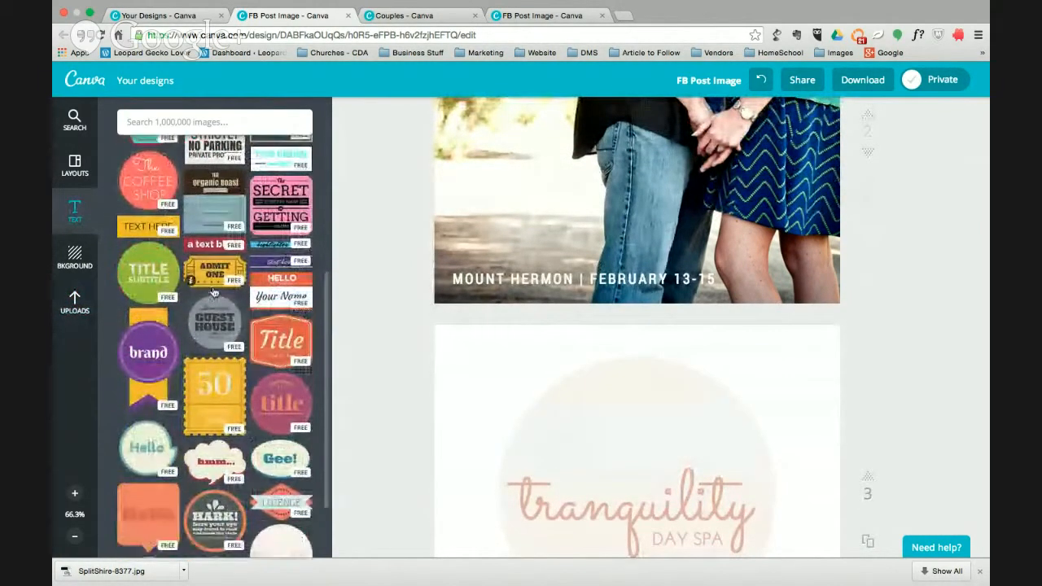
left_click_drag(220, 303, 220, 328)
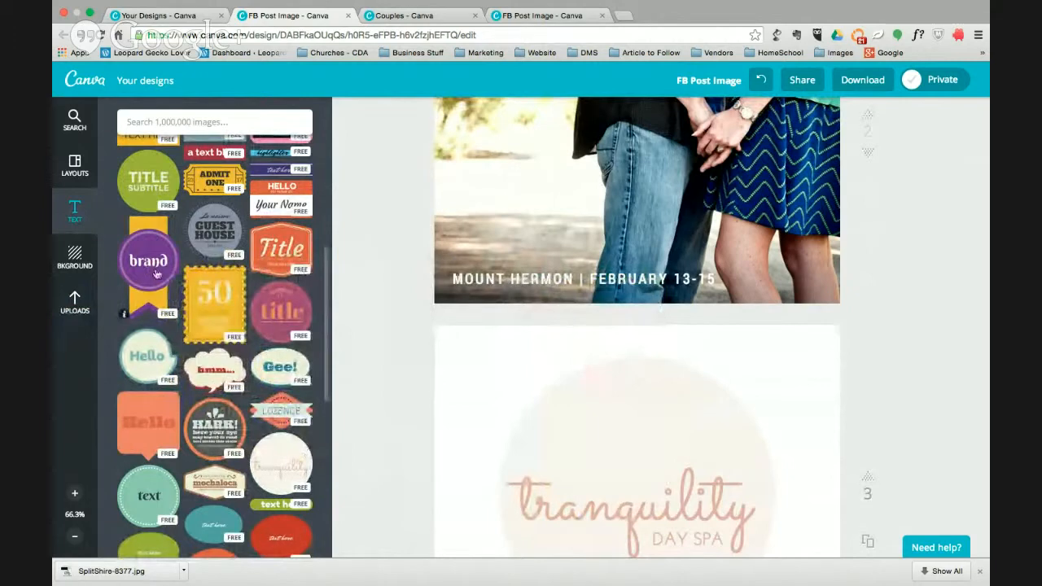
scroll(281, 317, "down", 1)
scroll(281, 318, "down", 5)
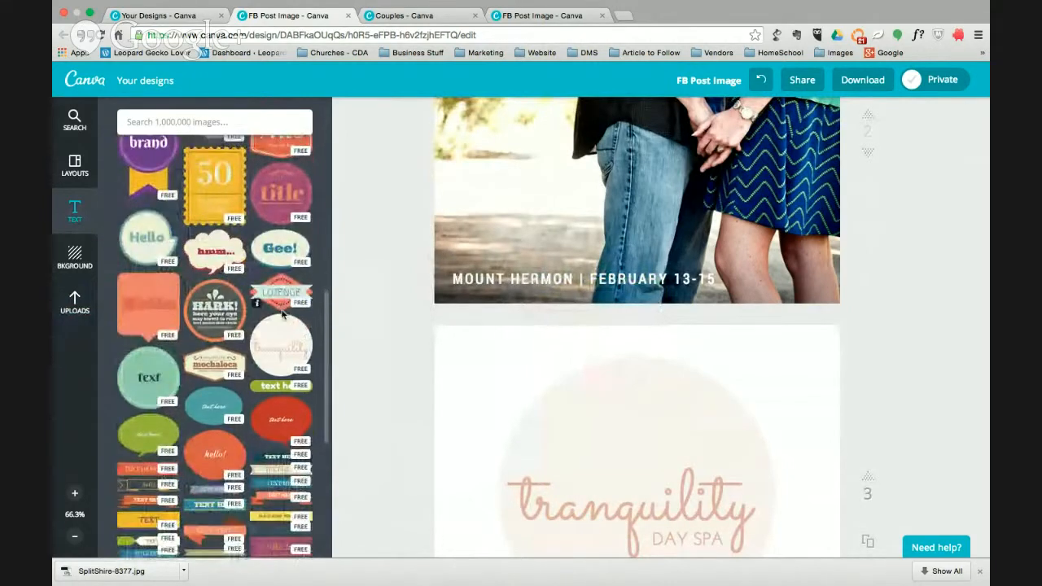
scroll(356, 368, "down", 1)
scroll(355, 361, "down", 3)
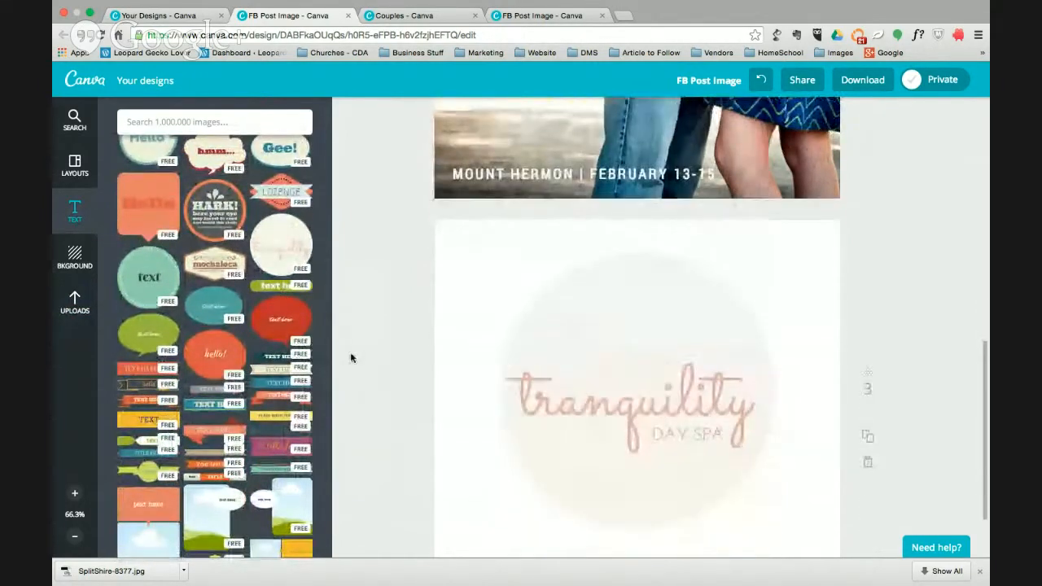
Step: Replace the word "tranquility" in the circle design on page 3 with "latte & lit"
double_click(659, 361)
left_click(864, 285)
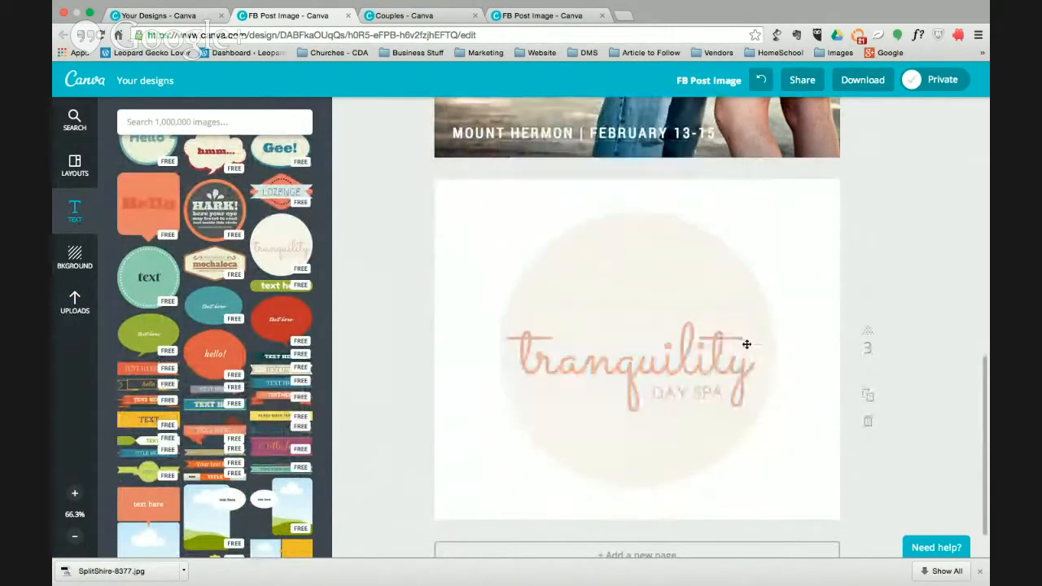
double_click(716, 356)
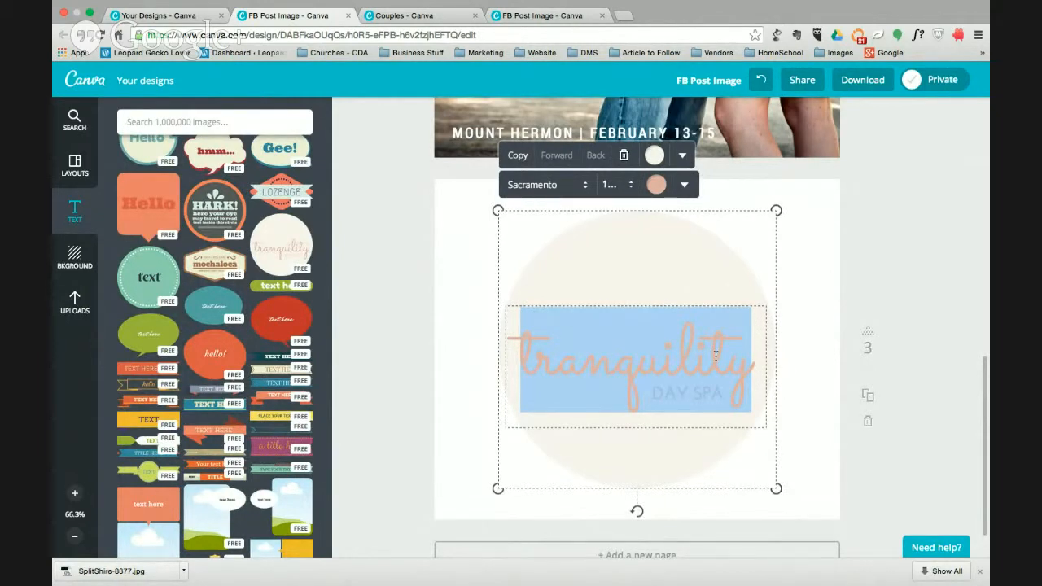
type("latte")
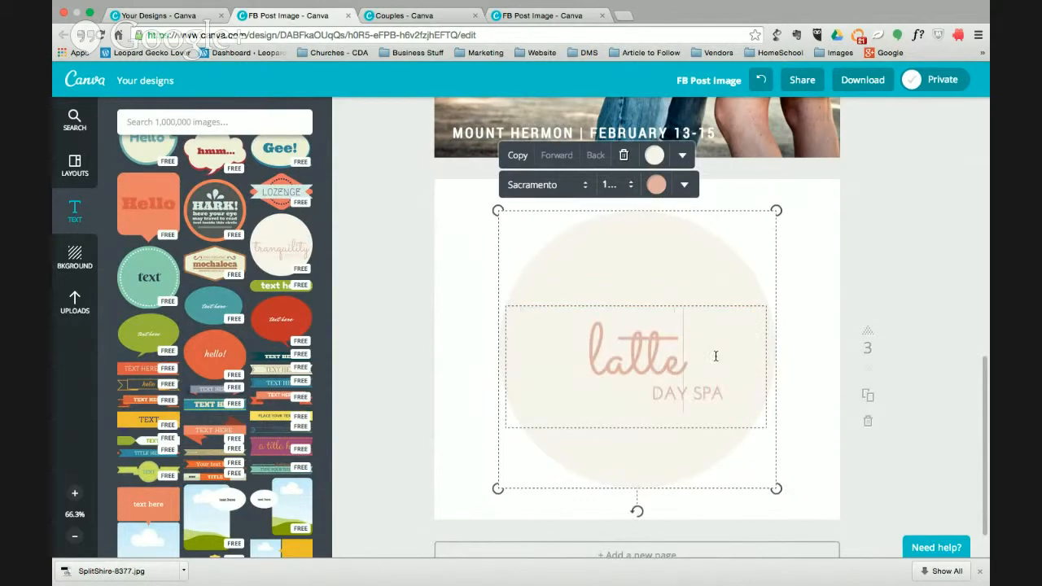
type(" & li")
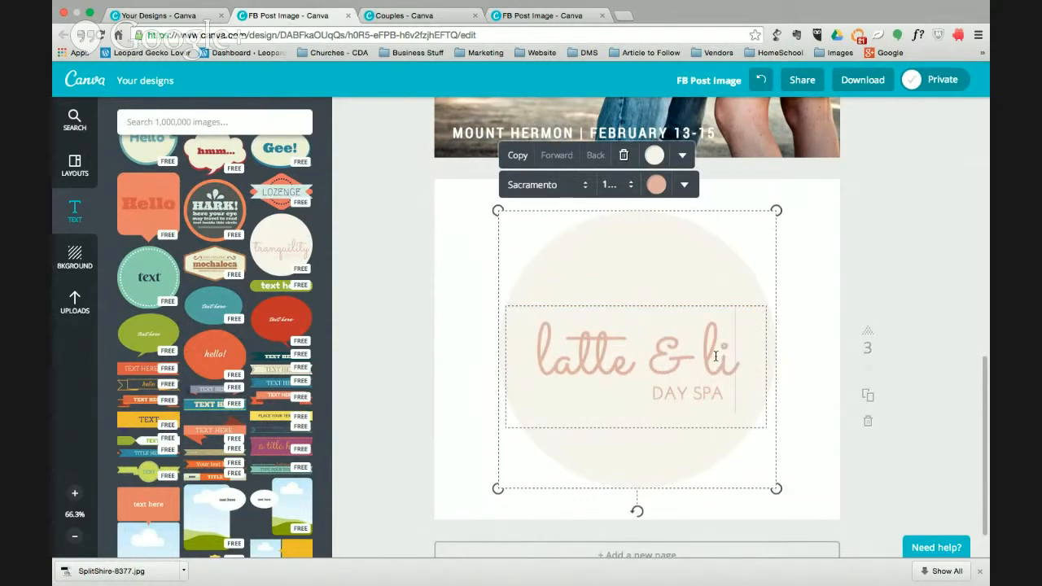
type("t")
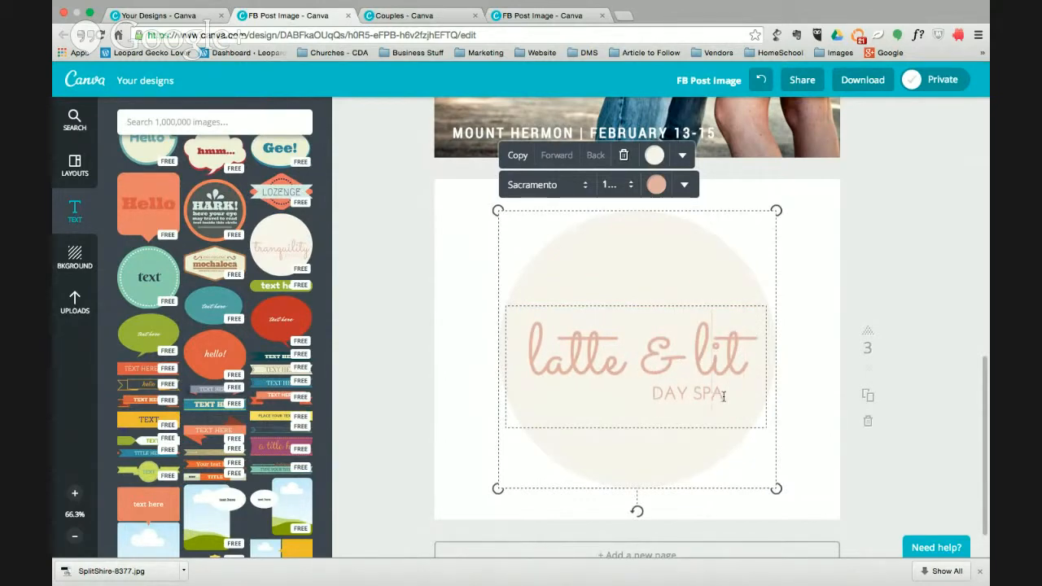
left_click(800, 423)
Step: Replace the "DAY SPA" subtitle in the circle design with "ladies book club"
left_click(715, 396)
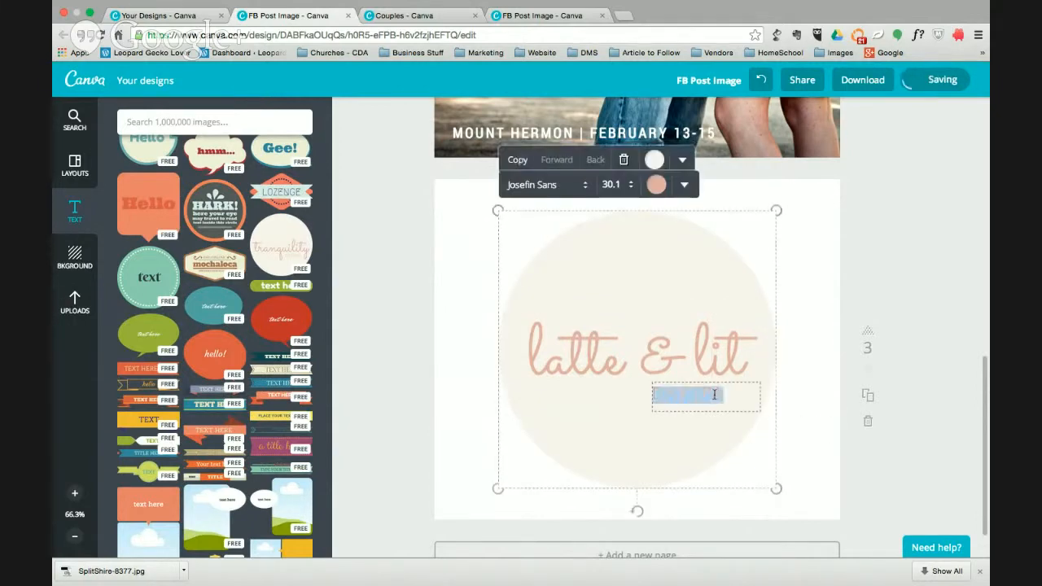
left_click(716, 396)
left_click_drag(725, 395, 656, 390)
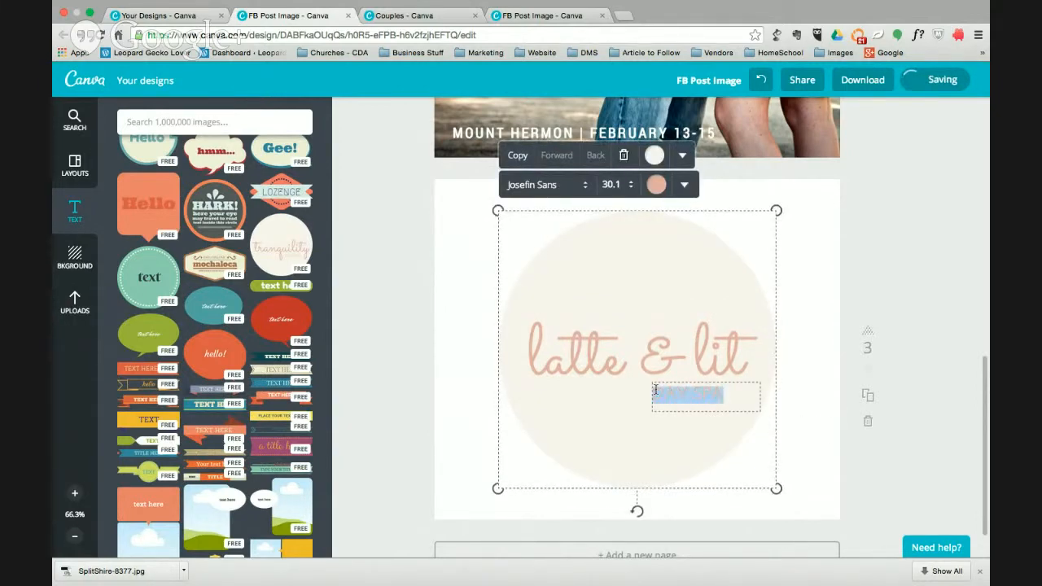
type("ladies")
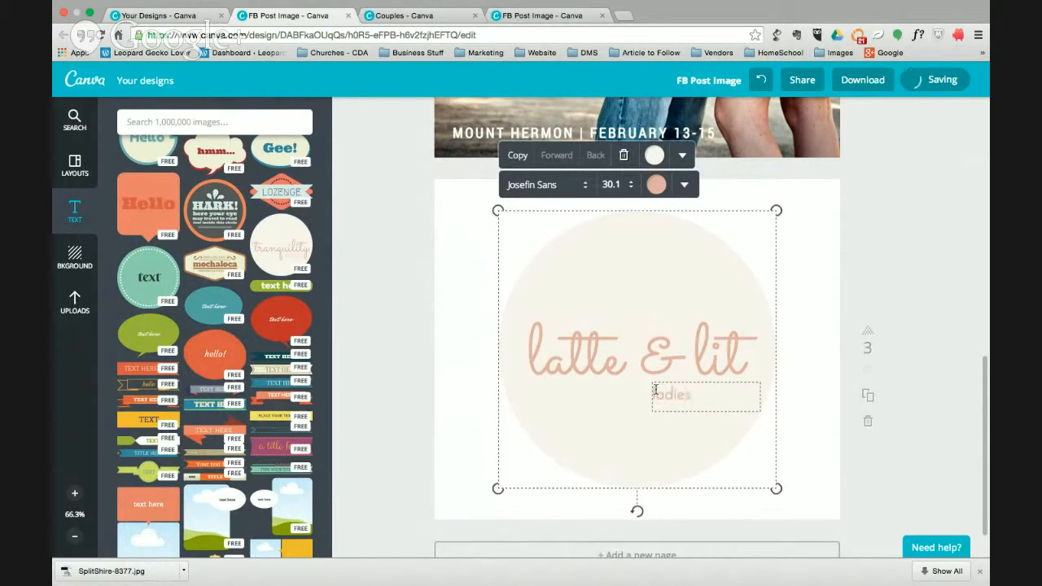
type(" book cl")
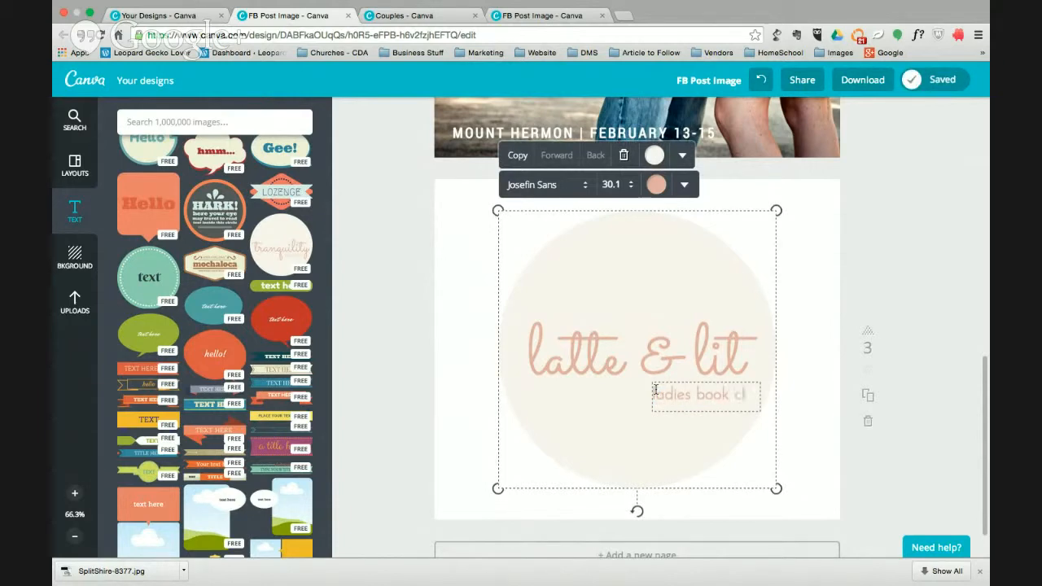
type("ub")
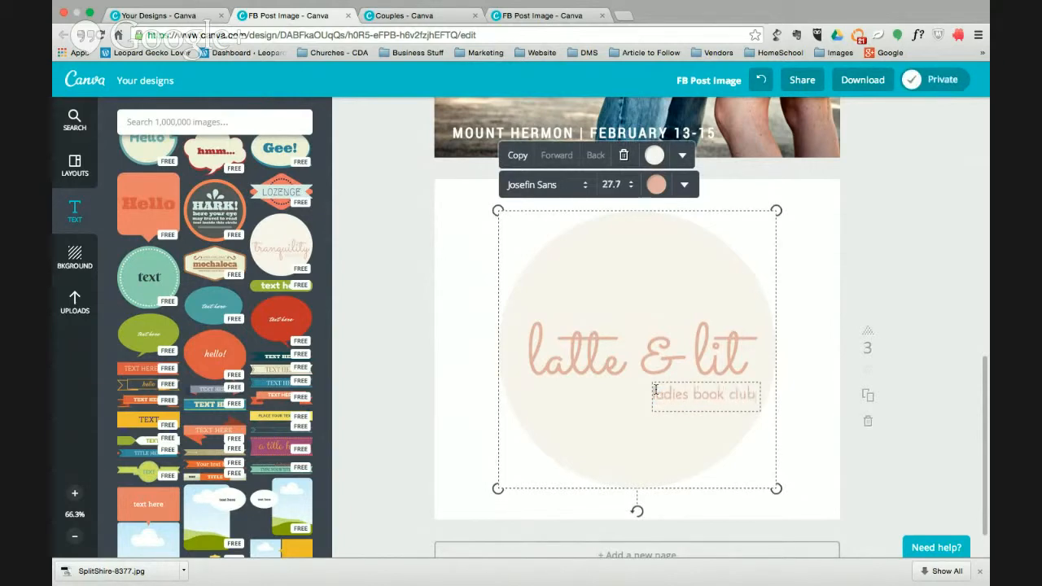
left_click(822, 429)
left_click(747, 395)
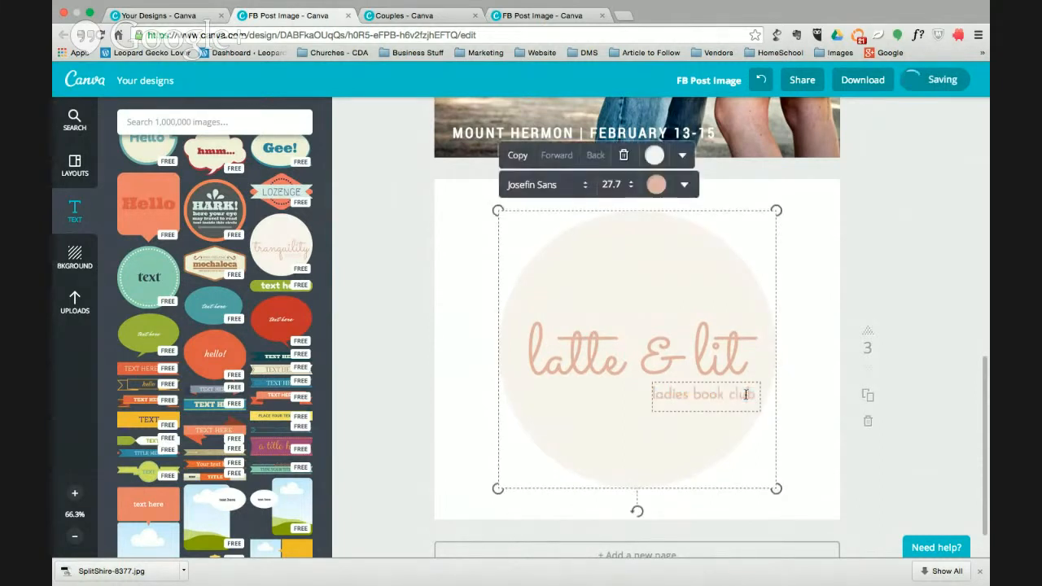
Step: Recolor the circle behind the text in a custom brown with color code 885a26
left_click(731, 267)
left_click(654, 185)
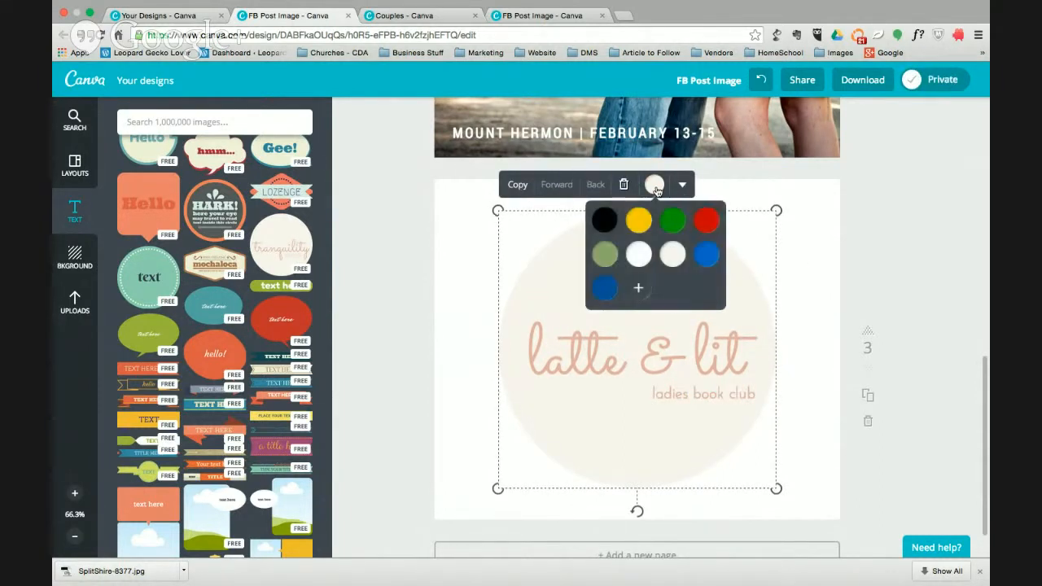
left_click(640, 289)
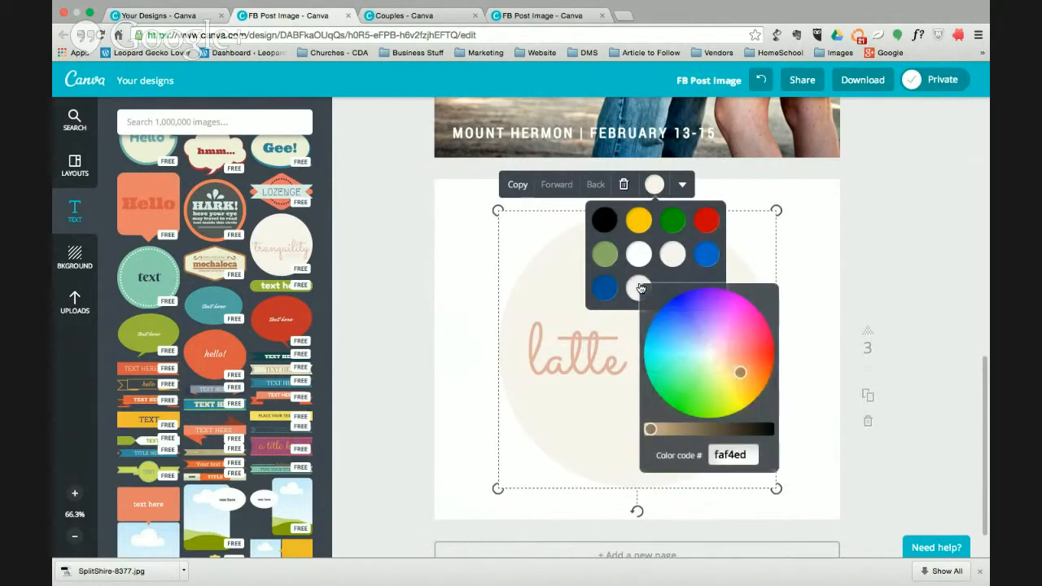
left_click_drag(653, 428, 709, 429)
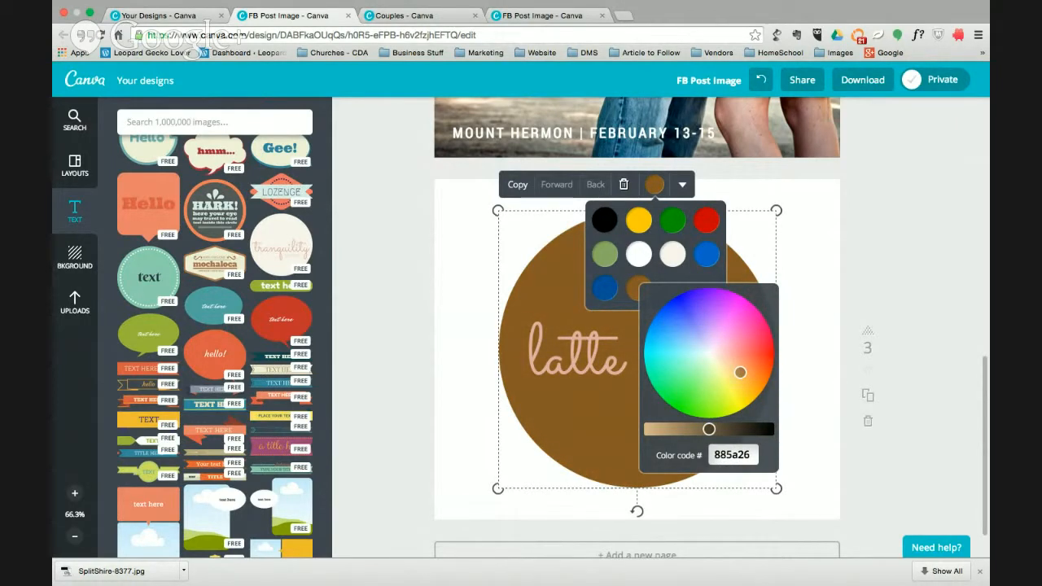
Step: Recolor the "latte & lit" text in the brown circle white
left_click(598, 352)
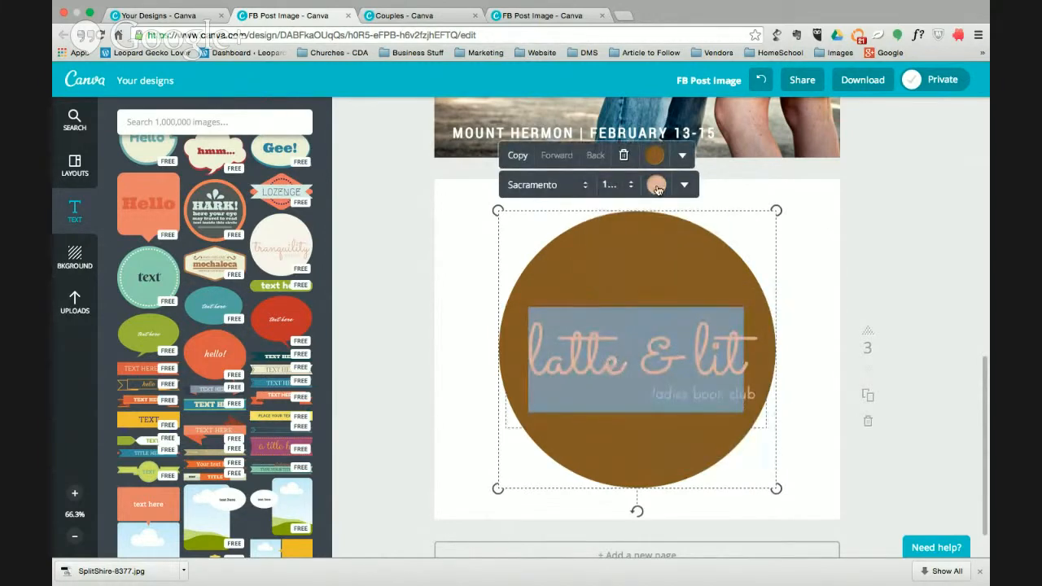
left_click(657, 185)
left_click(676, 254)
left_click(761, 370)
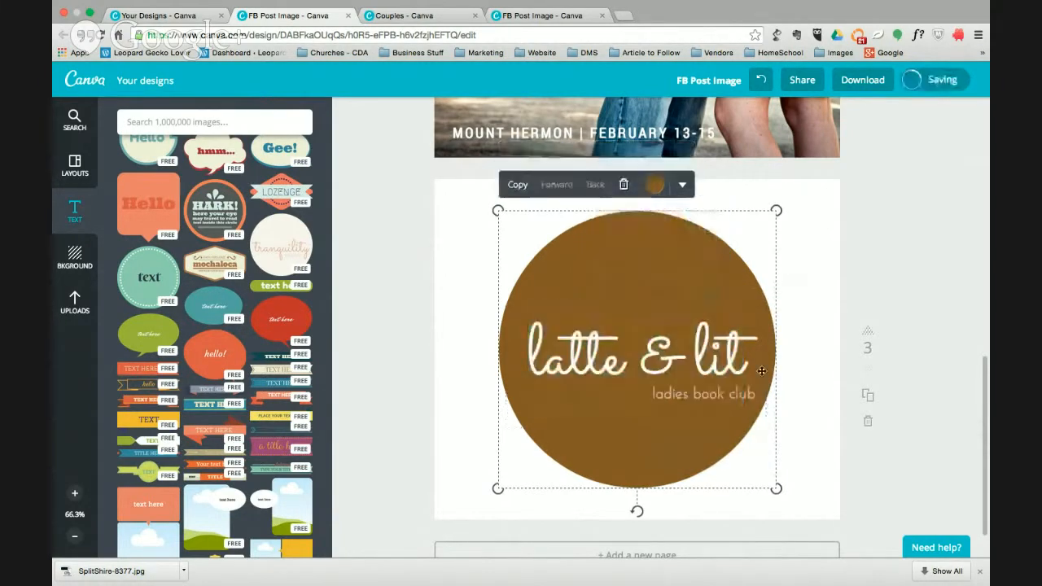
Step: Recolor the "ladies book club" subtitle in a custom tan, a lighter shade of the circle's brown
left_click(732, 395)
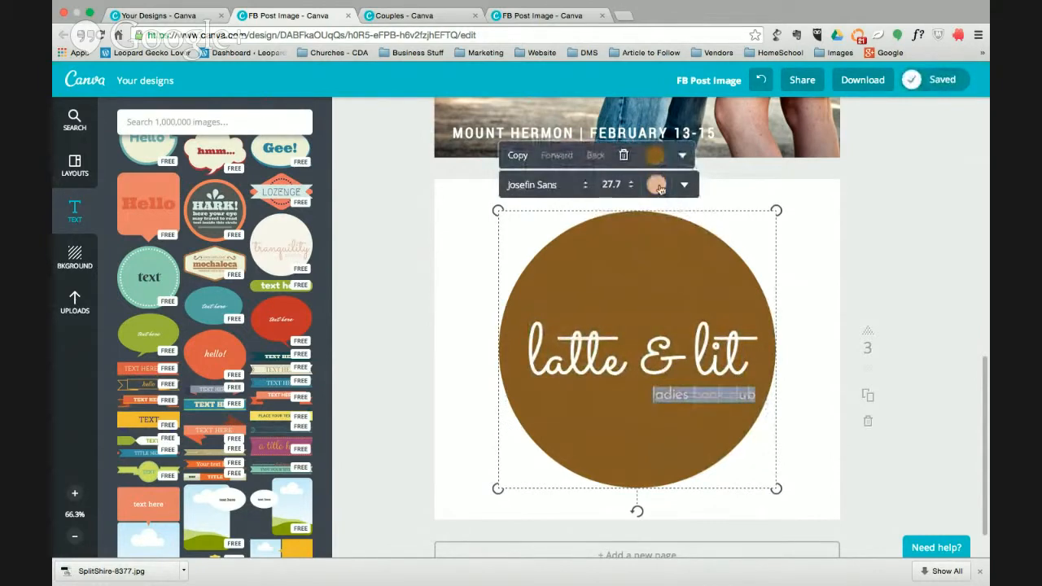
left_click(658, 185)
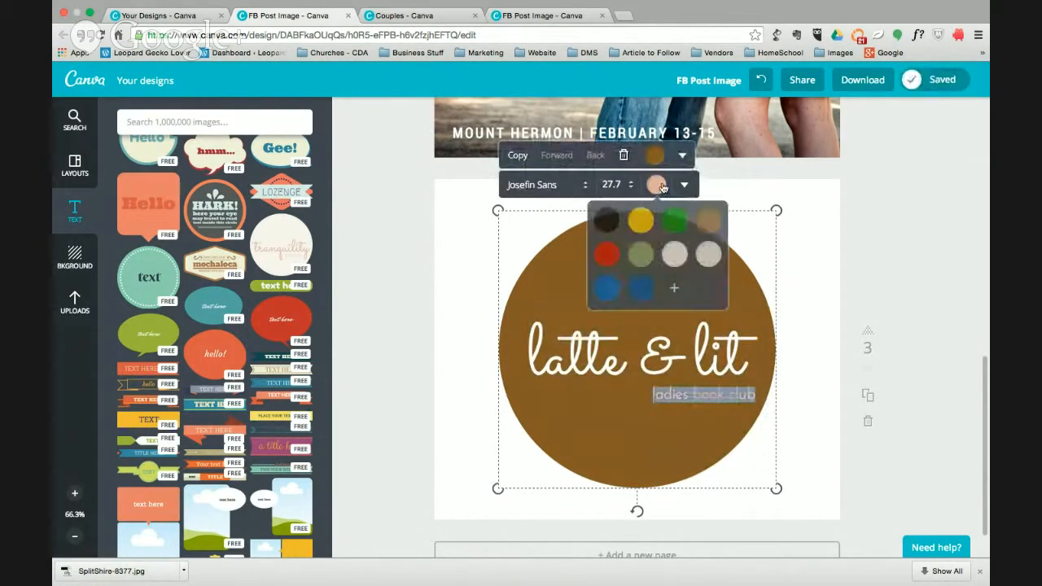
left_click(705, 224)
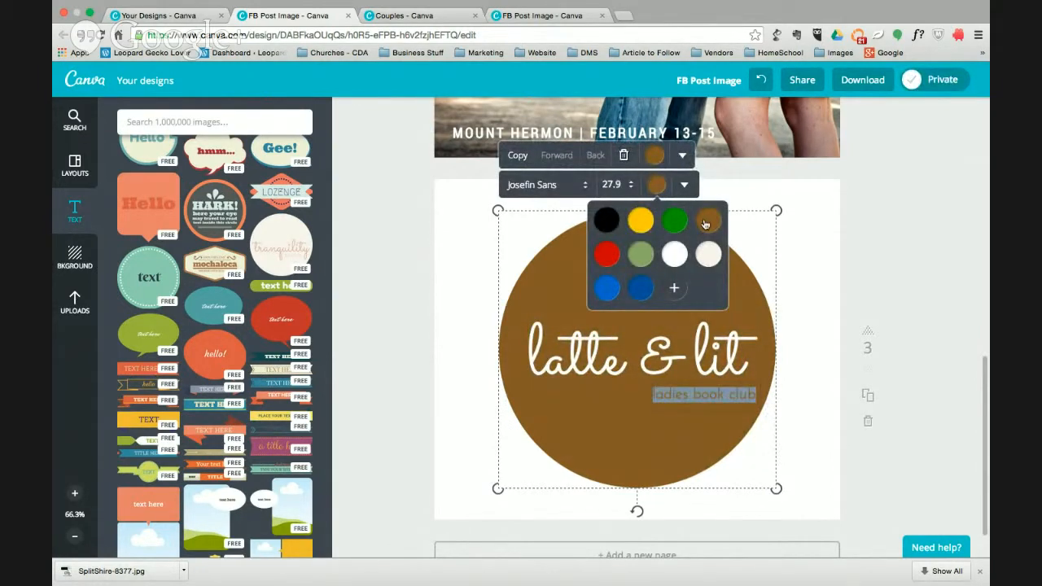
left_click(674, 287)
left_click_drag(735, 434, 699, 432)
left_click(828, 403)
left_click(809, 414)
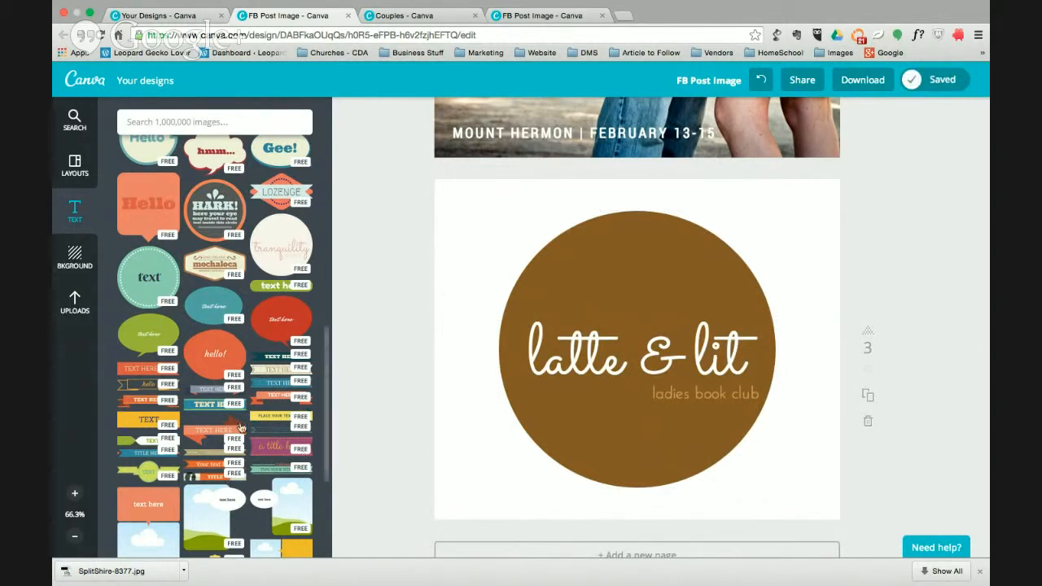
Step: Review the snow day, couples retreat and book club pages, and check the download formats offered for them
left_click_drag(215, 268, 563, 277)
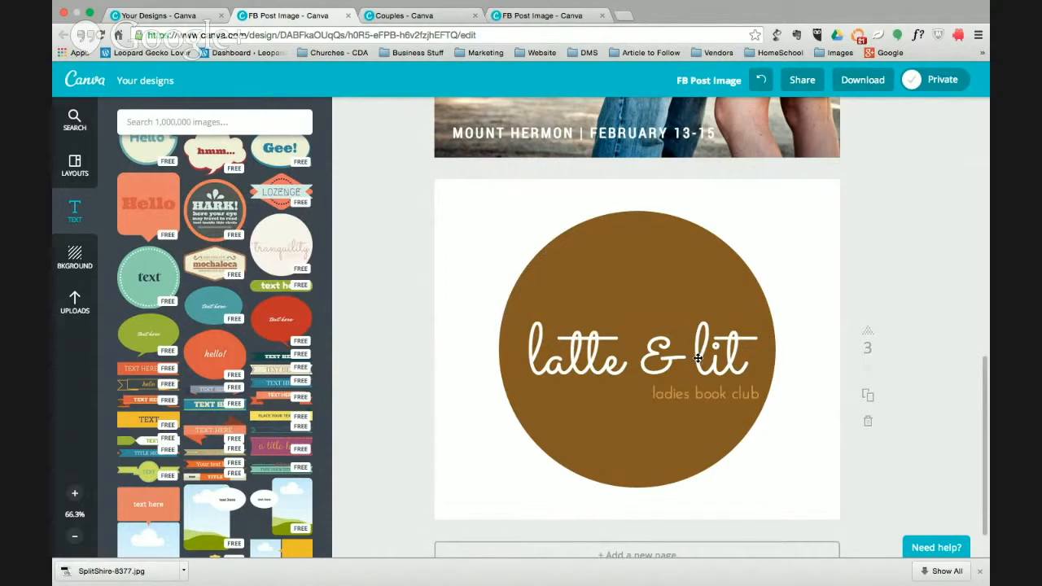
scroll(769, 388, "up", 5)
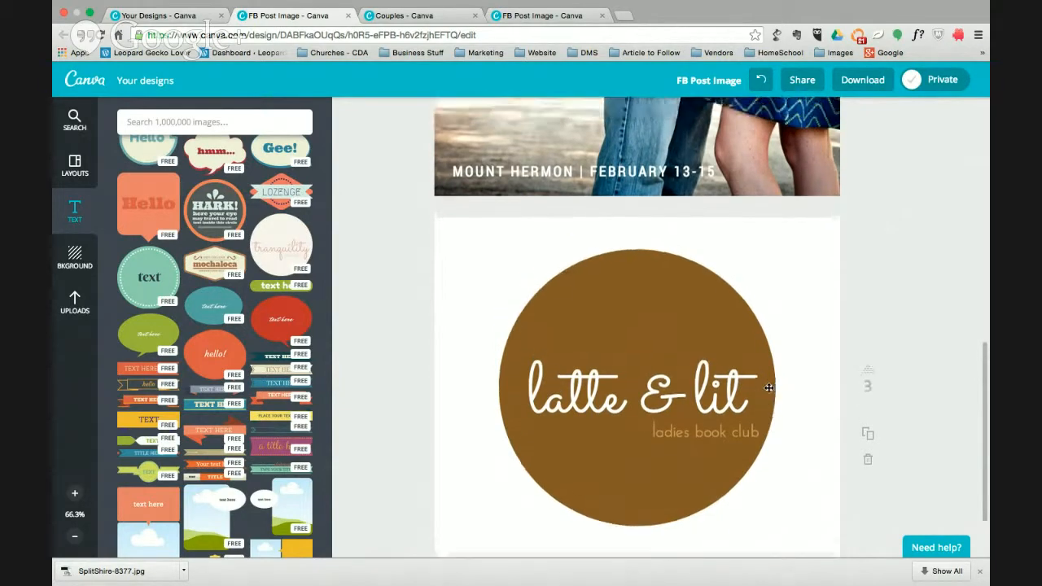
scroll(768, 389, "up", 5)
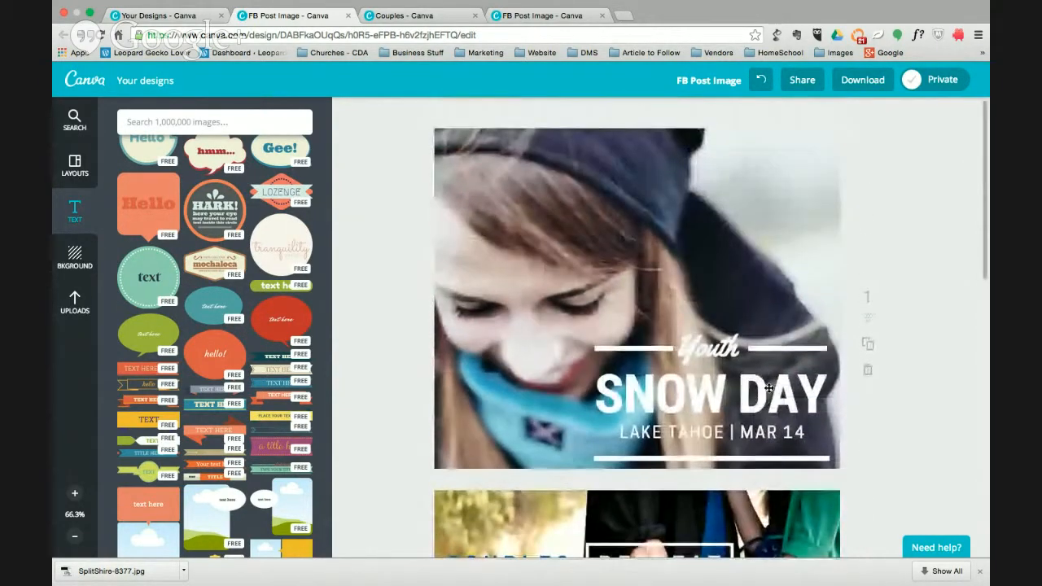
left_click(868, 81)
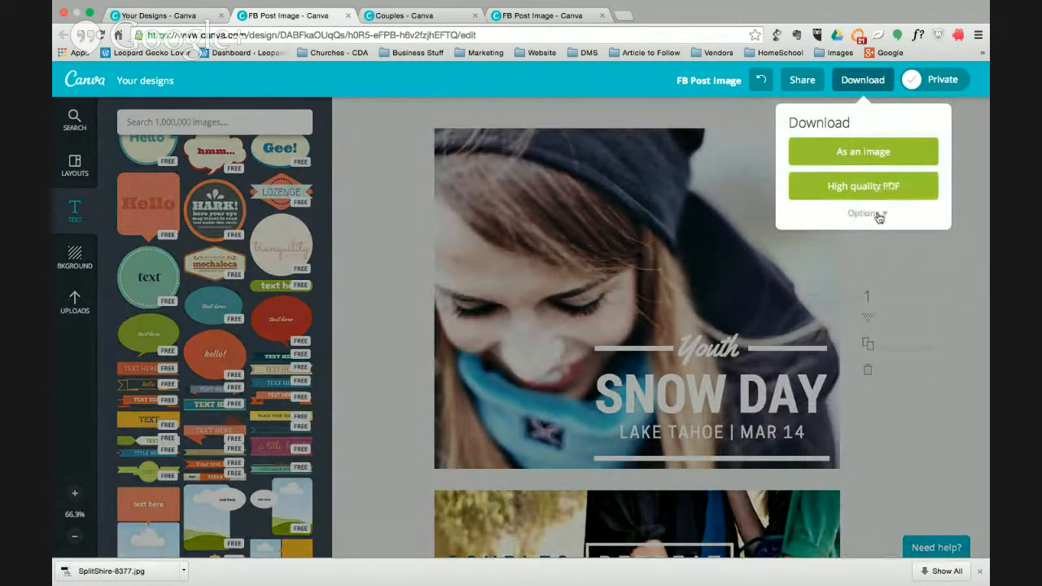
left_click(863, 79)
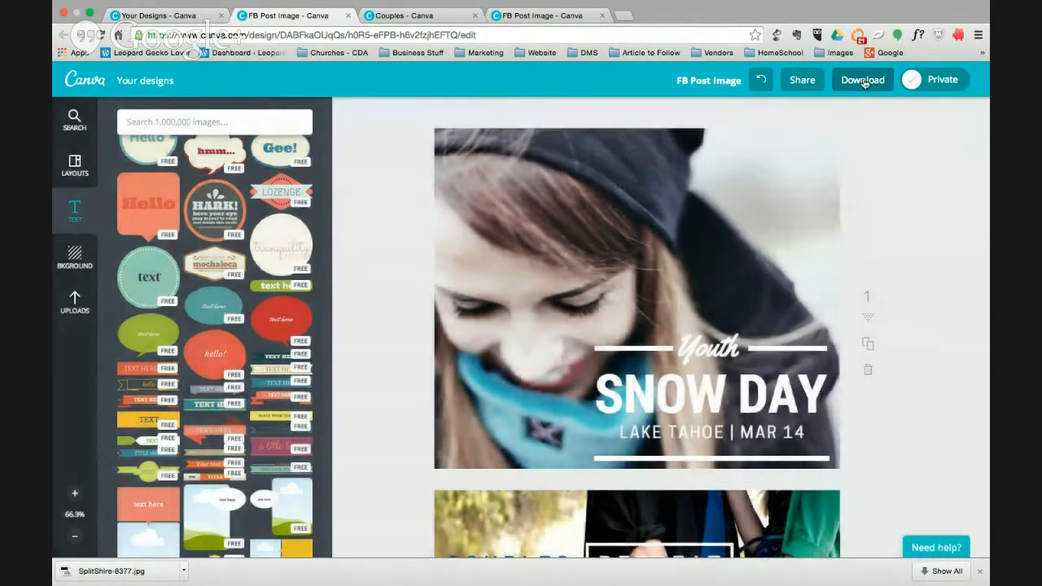
scroll(923, 217, "down", 5)
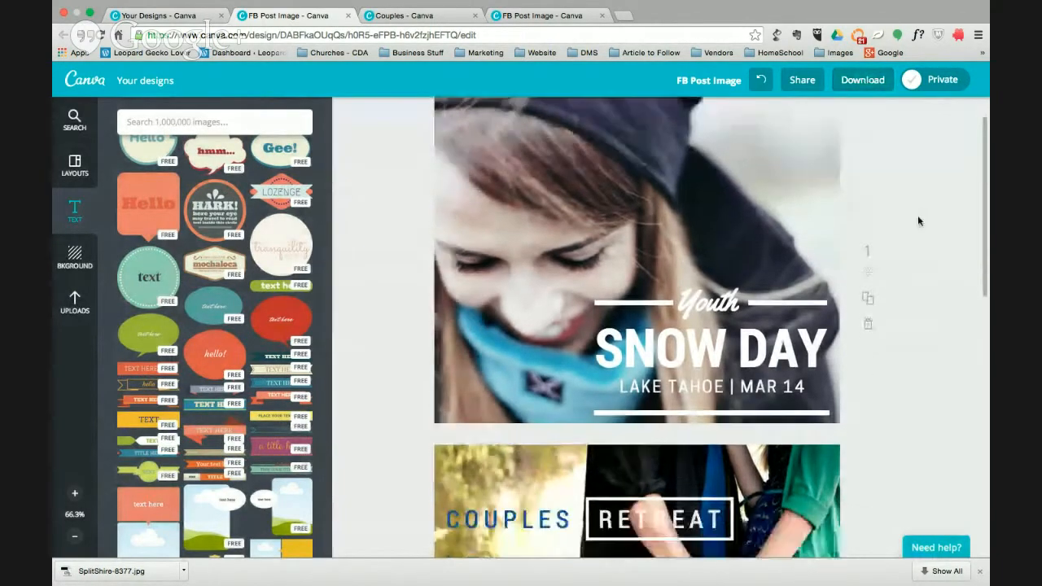
scroll(906, 242, "down", 4)
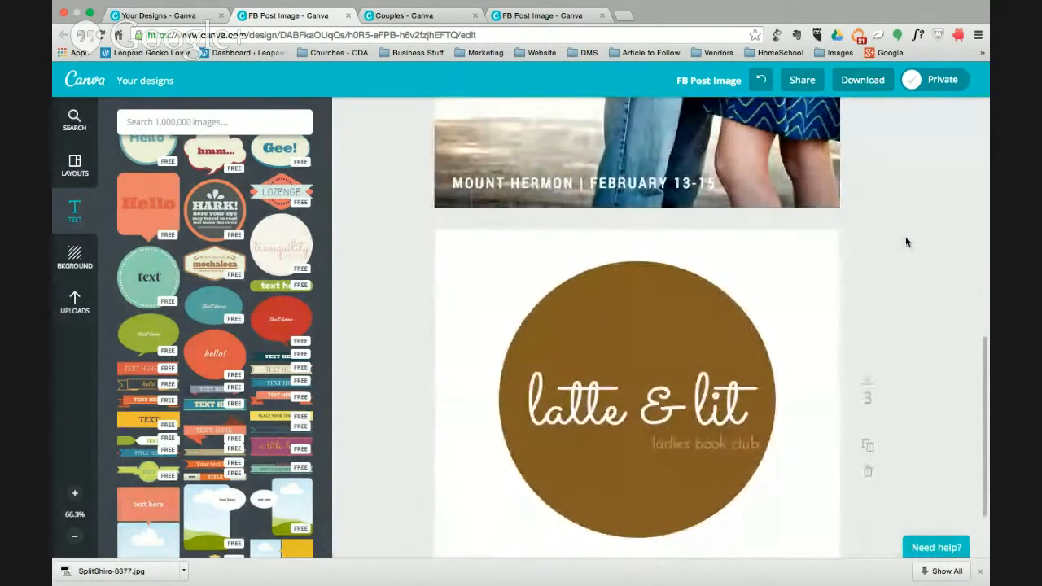
scroll(901, 264, "up", 5)
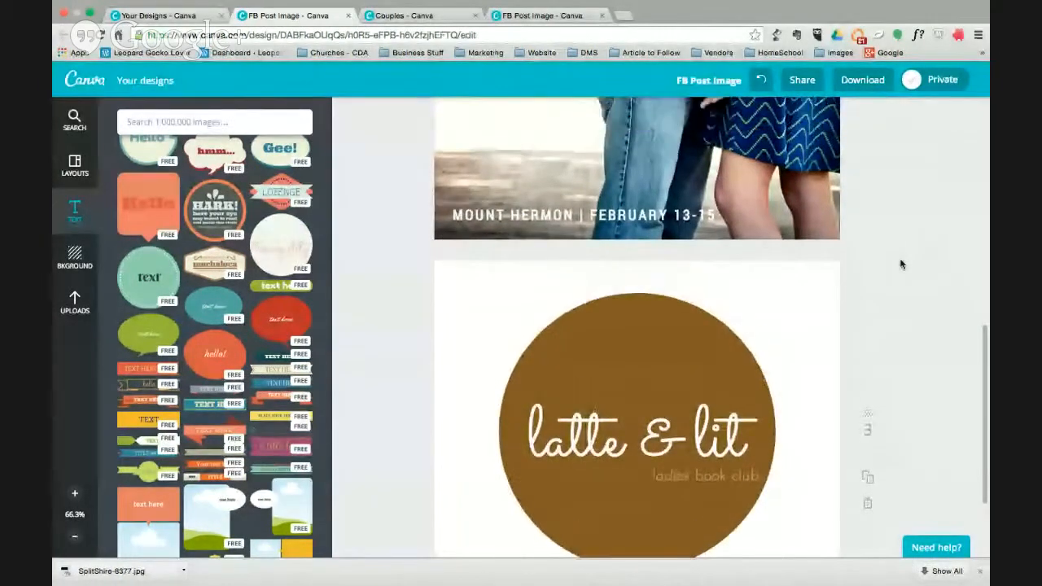
scroll(901, 264, "up", 2)
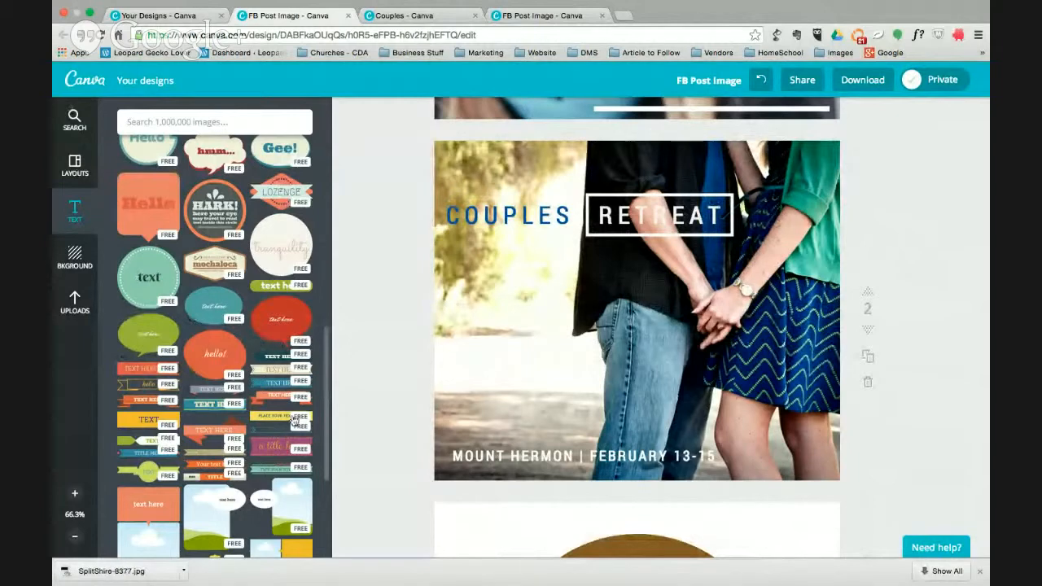
scroll(279, 407, "up", 1)
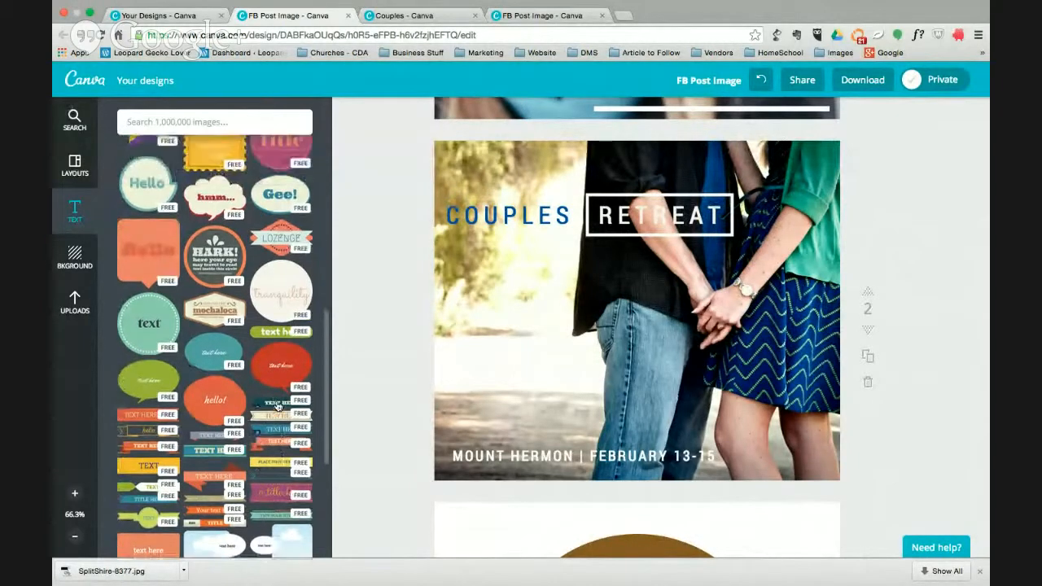